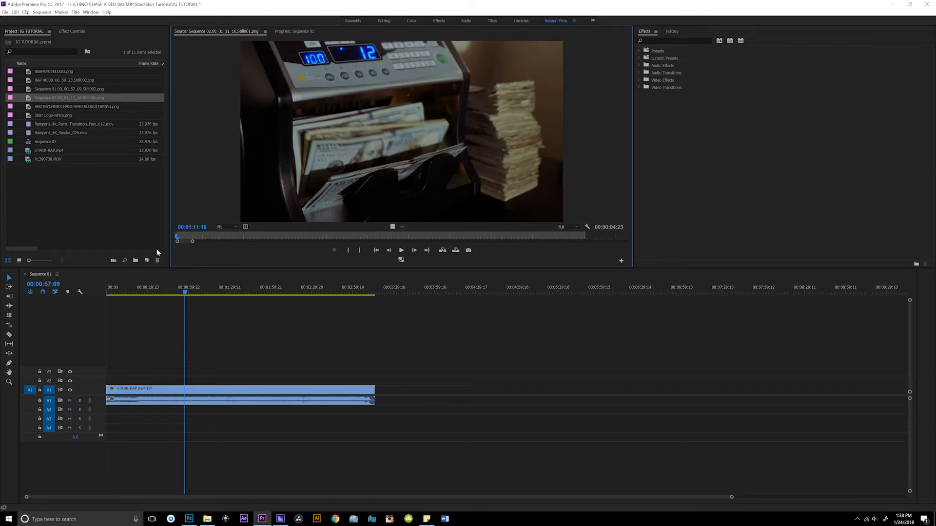
- Start a new sequence based on the Digital SLR 1080p preset DSLR 1080p24
click(5, 13)
mouse_move(29, 21)
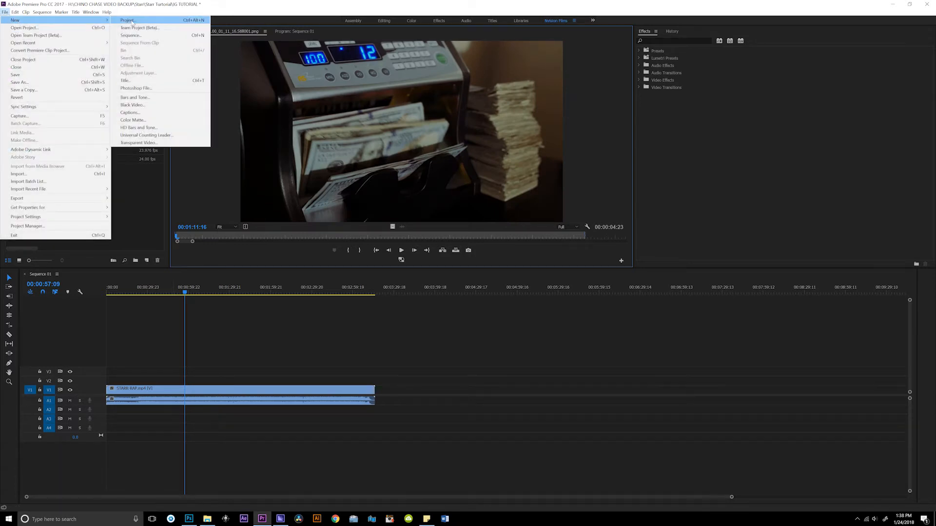
click(158, 37)
scroll(400, 267, down, 4)
scroll(400, 266, up, 4)
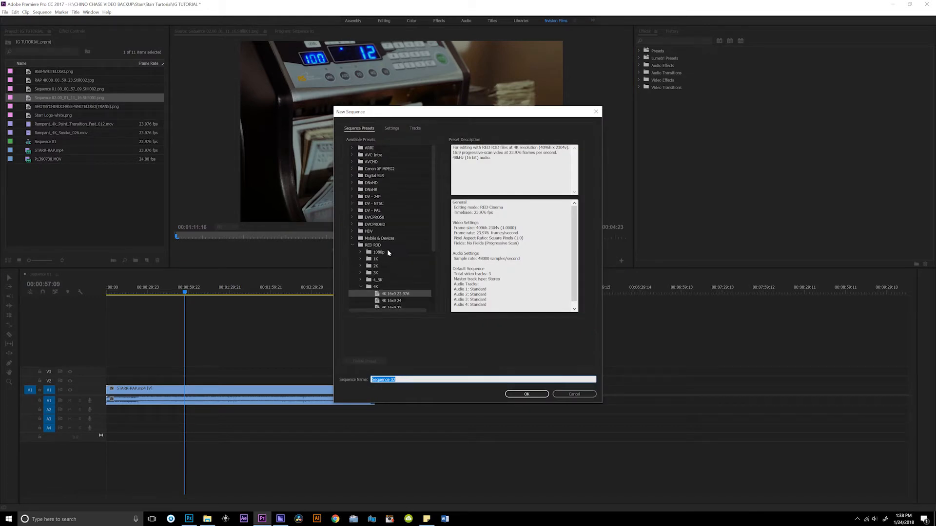
click(351, 176)
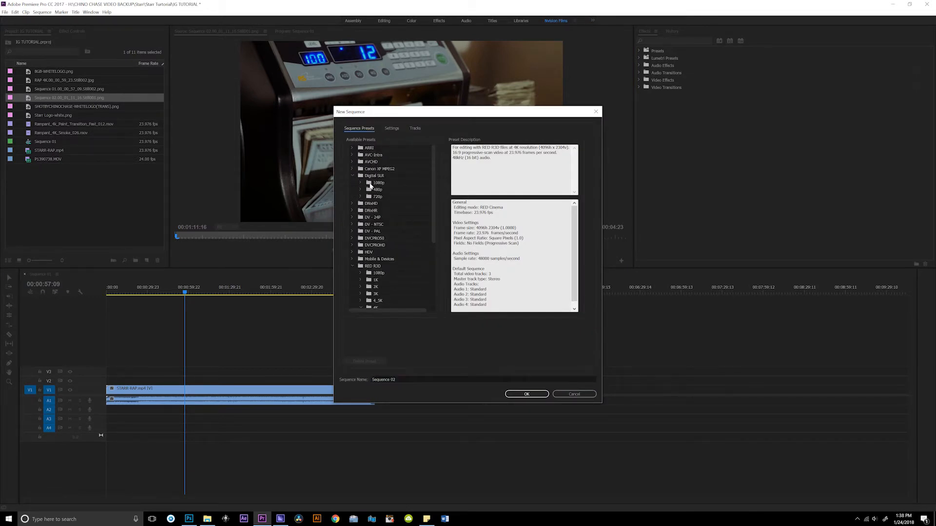
click(368, 184)
click(360, 184)
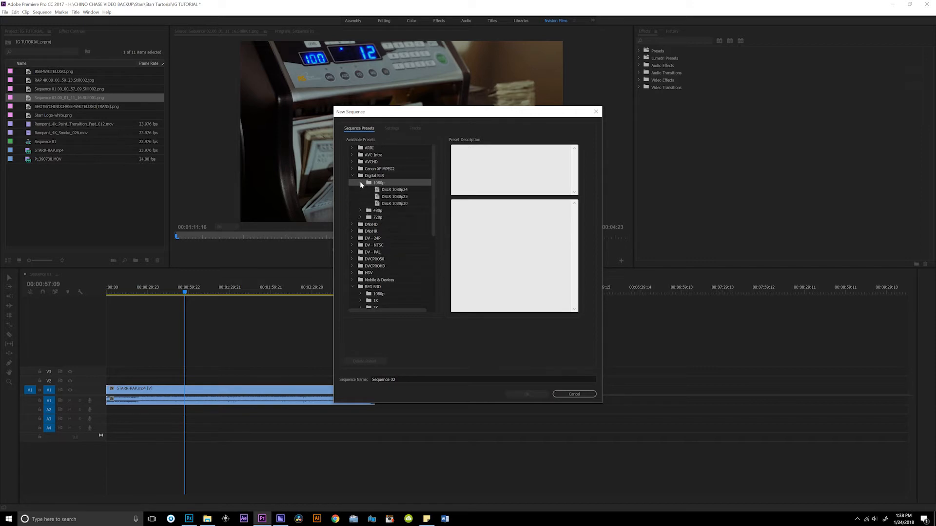
click(391, 191)
- Set the new sequence's vertical frame size to 1920 and create the sequence
click(392, 127)
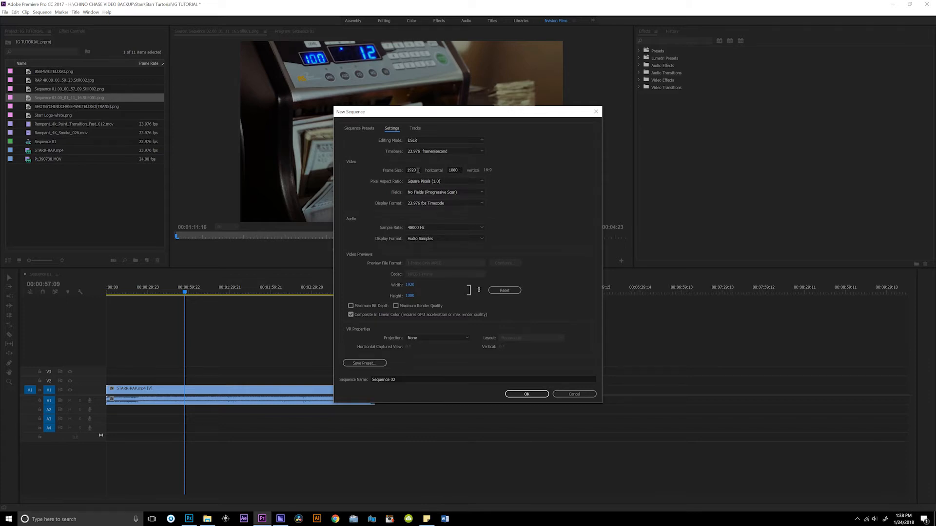
click(454, 169)
text(192)
click(526, 394)
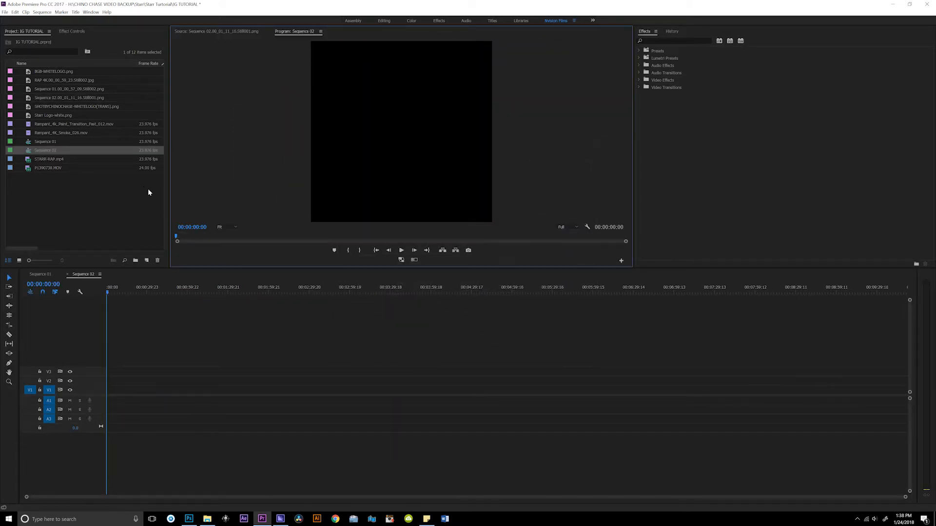
- Open STARR-RAP.mp4 in the source monitor and mark its In point at 00:00:24:00, where the seated shot begins
double_click(48, 159)
drag(301, 235, 232, 230)
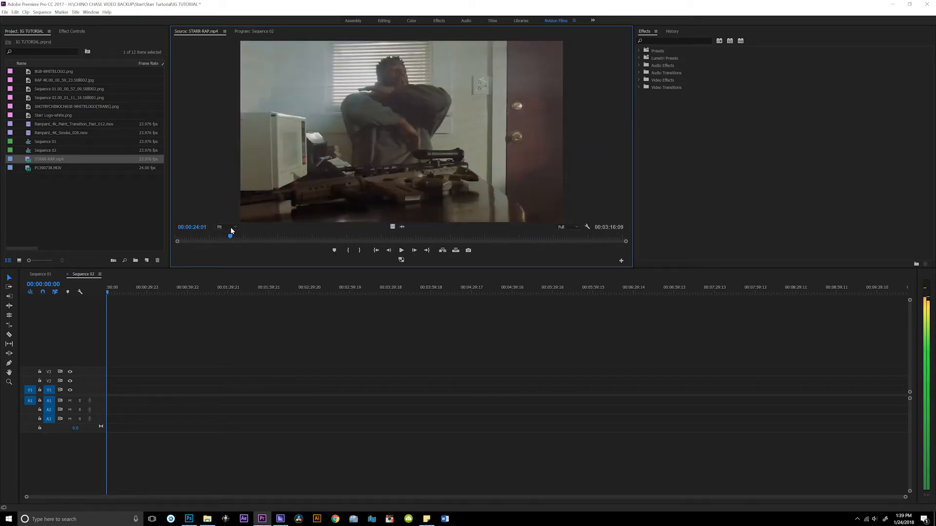
key(Left)
key(Left)
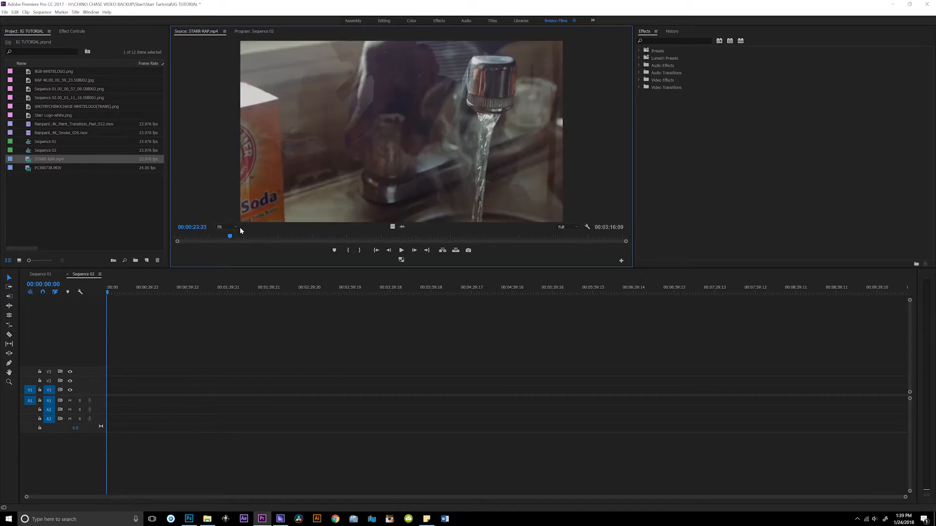
key(Right)
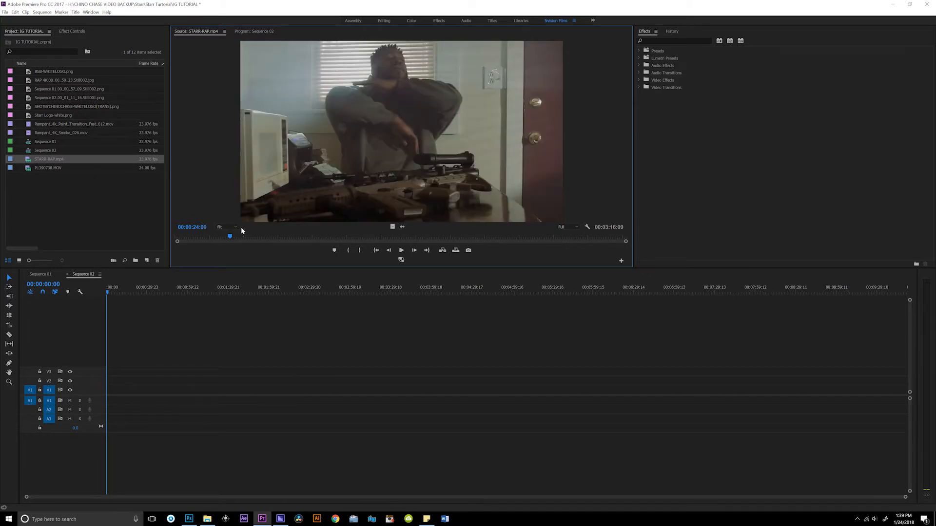
key(space)
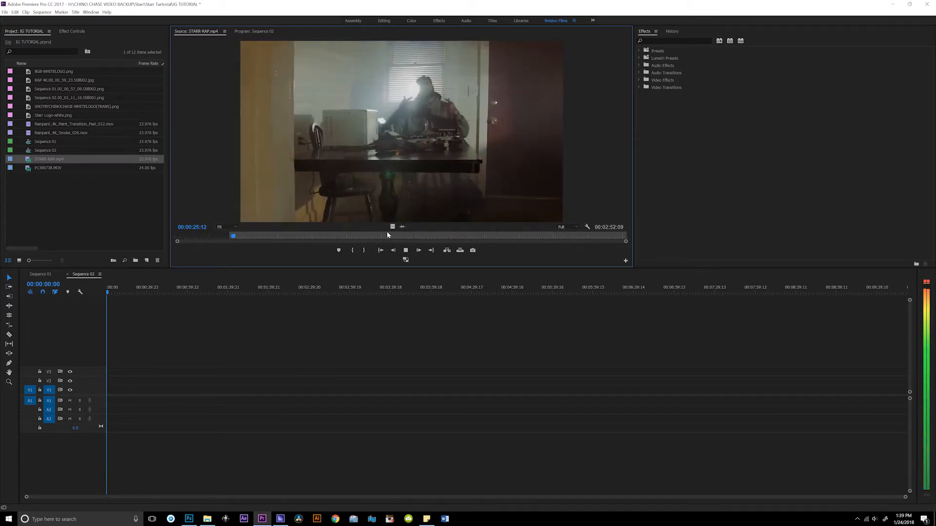
- Place the marked STARR-RAP.mp4 clip at the start of track V1, keeping the existing sequence settings
key(space)
drag(422, 190, 102, 326)
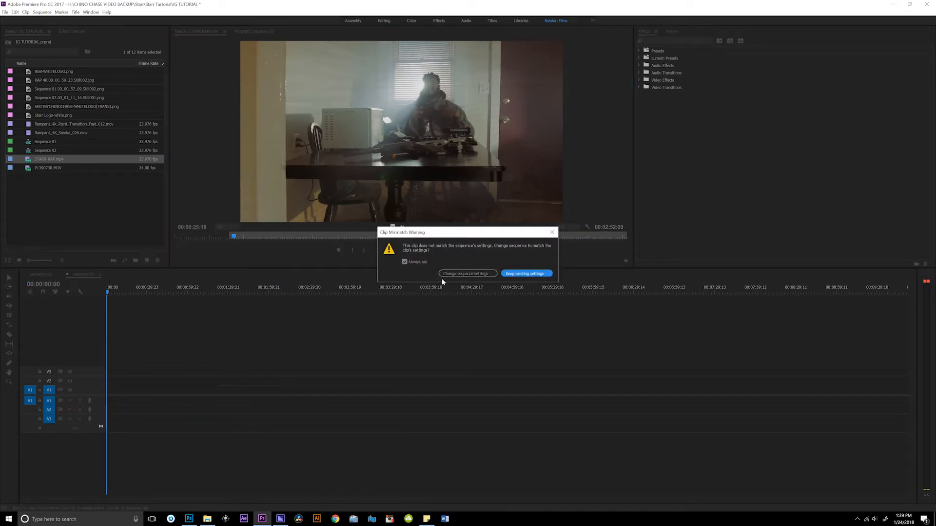
click(518, 274)
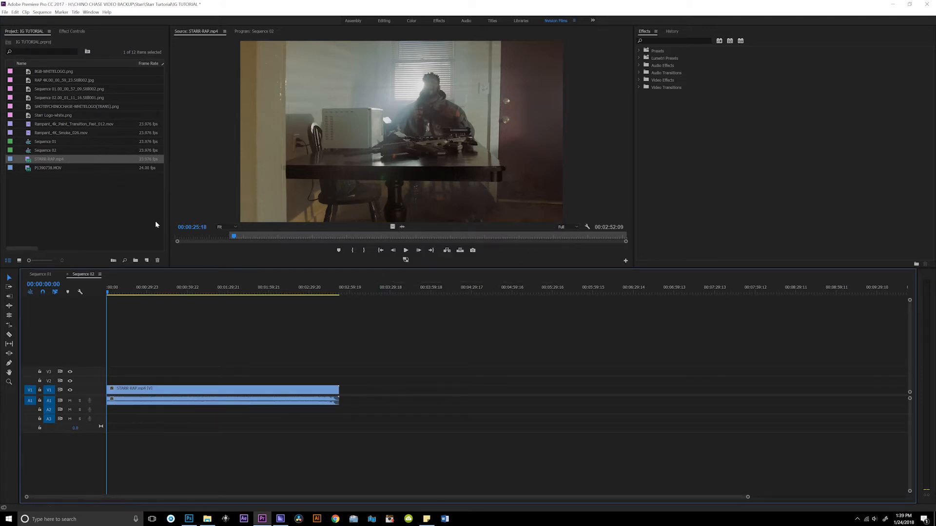
- Set the STARR-RAP.mp4 clip's scale to 50 and its vertical position to 1060
drag(130, 292, 140, 292)
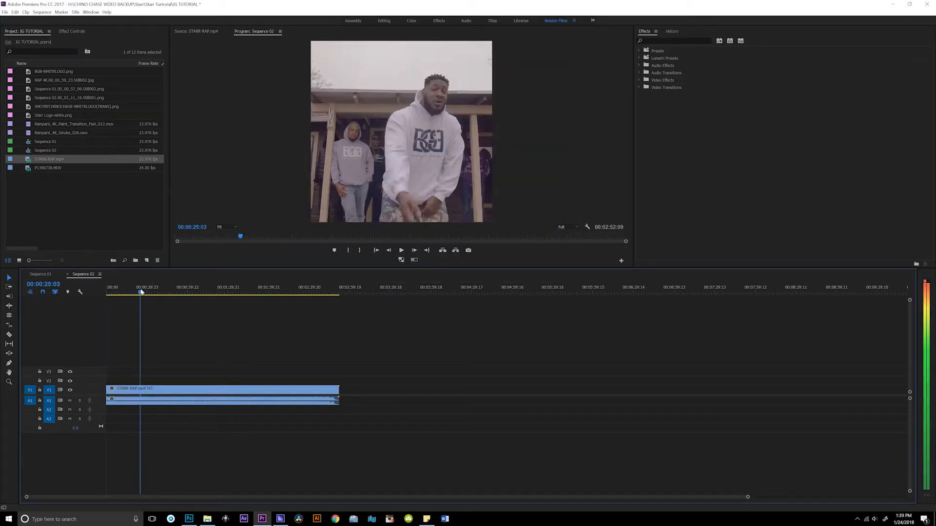
click(150, 392)
click(80, 33)
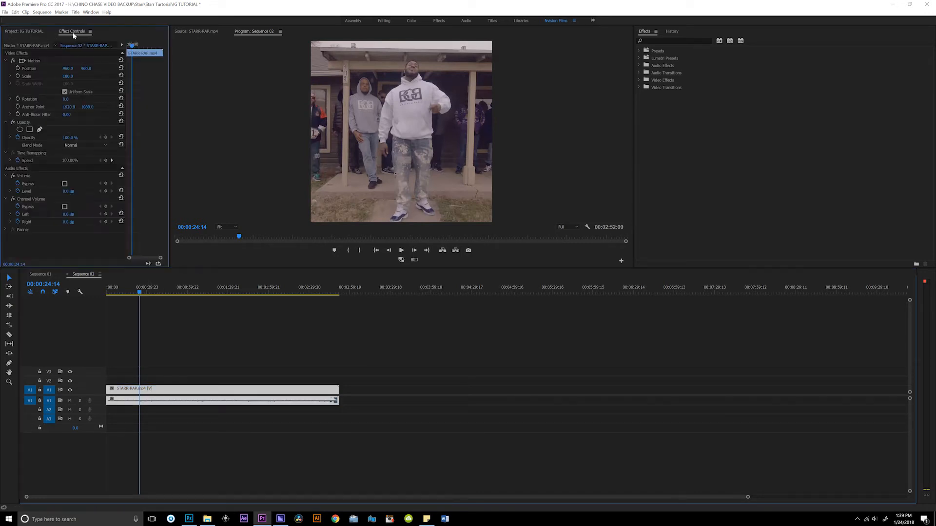
drag(67, 76, 43, 77)
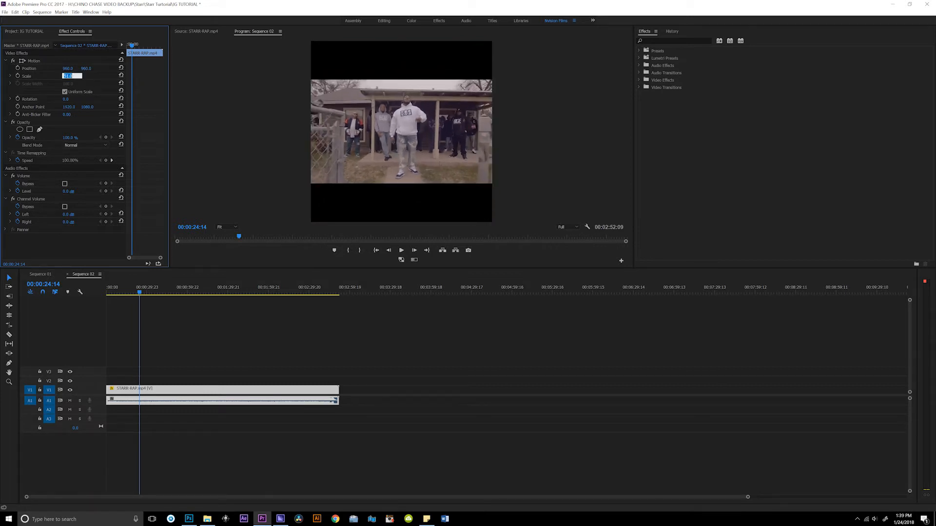
key(Return)
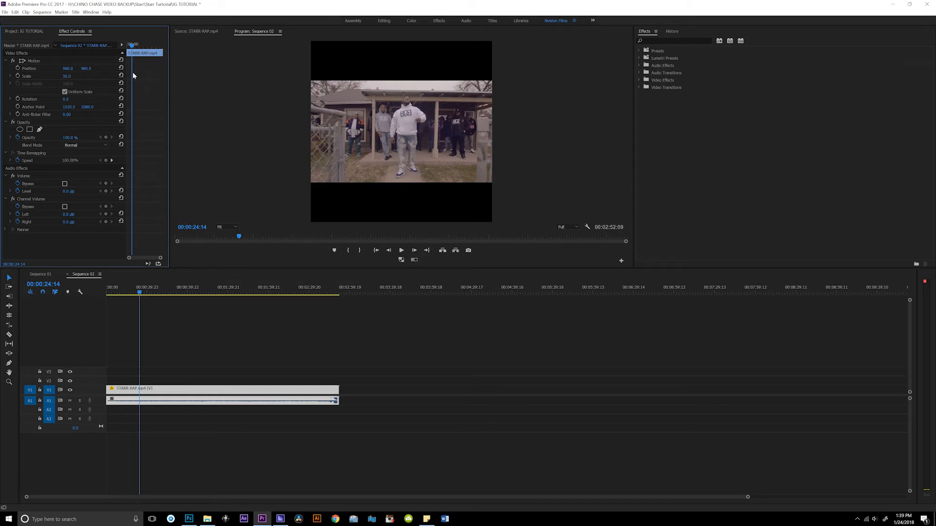
drag(86, 68, 134, 68)
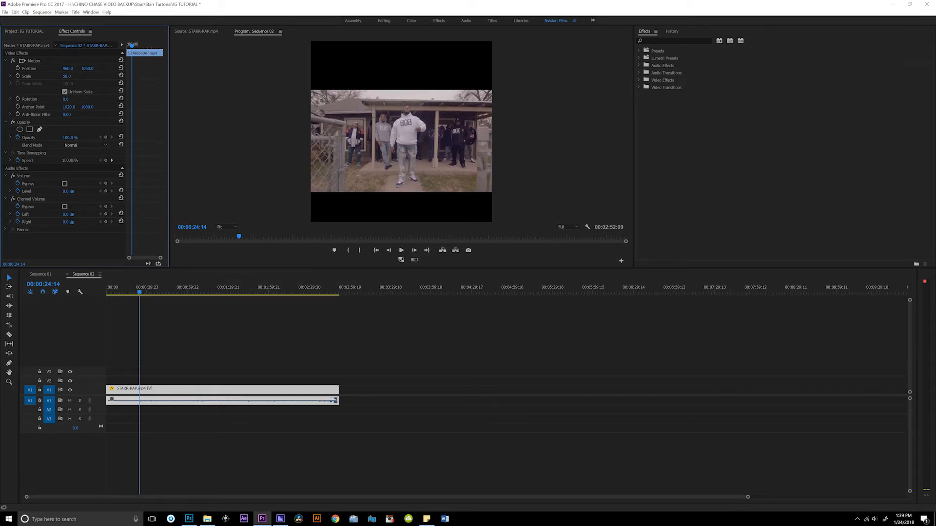
- Move the STARR-RAP.mp4 video up to track V4 and trim the clip's end to 00:01:00:00
drag(133, 390, 135, 362)
click(183, 291)
drag(183, 292, 189, 289)
click(336, 402)
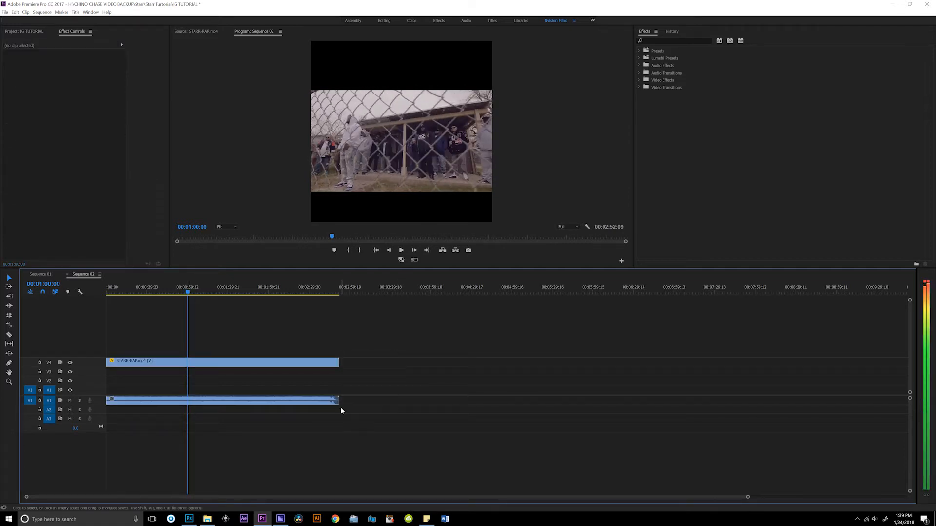
click(359, 338)
drag(335, 400, 187, 400)
- Play back the opening of the trimmed sequence
drag(139, 289, 109, 291)
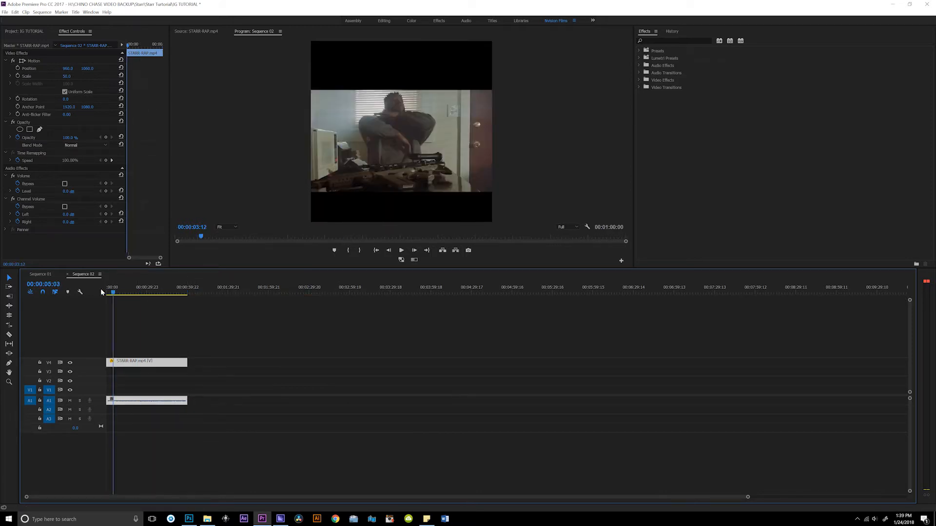
key(space)
key(space)
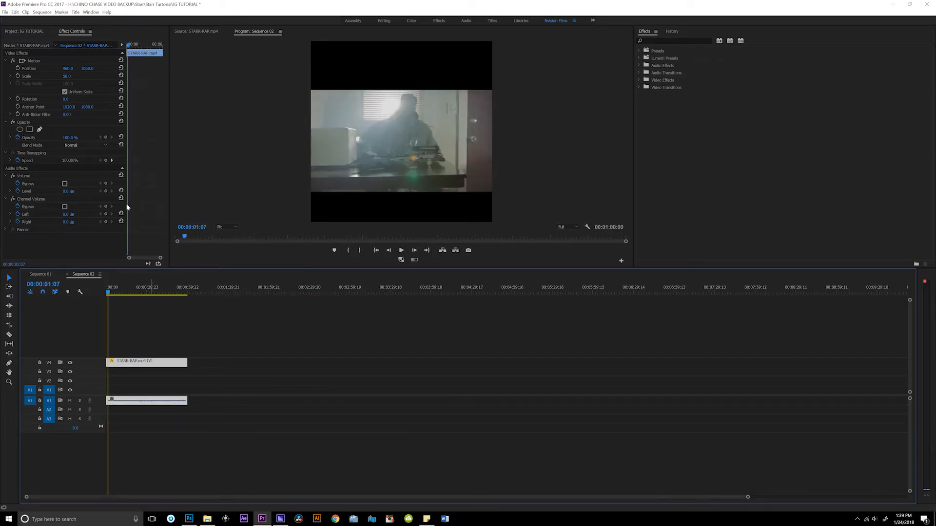
- Place the money-counter still, Sequence 02.00_01_11_16.Still001.png, on track V1 spanning the length of the video clip
click(16, 33)
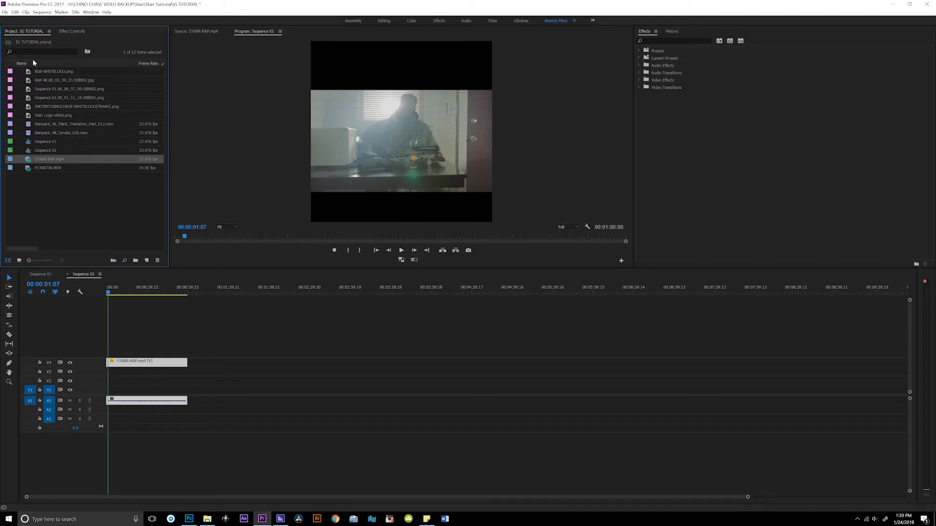
double_click(52, 89)
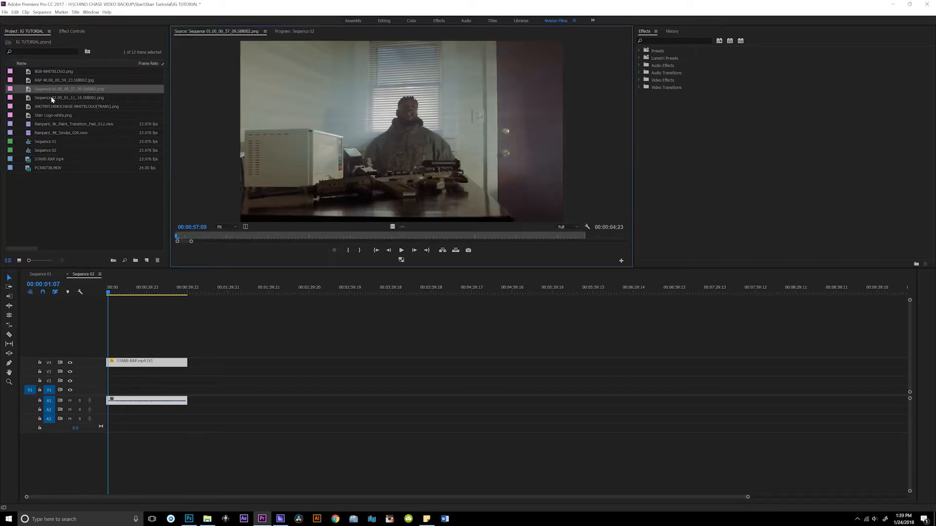
double_click(52, 97)
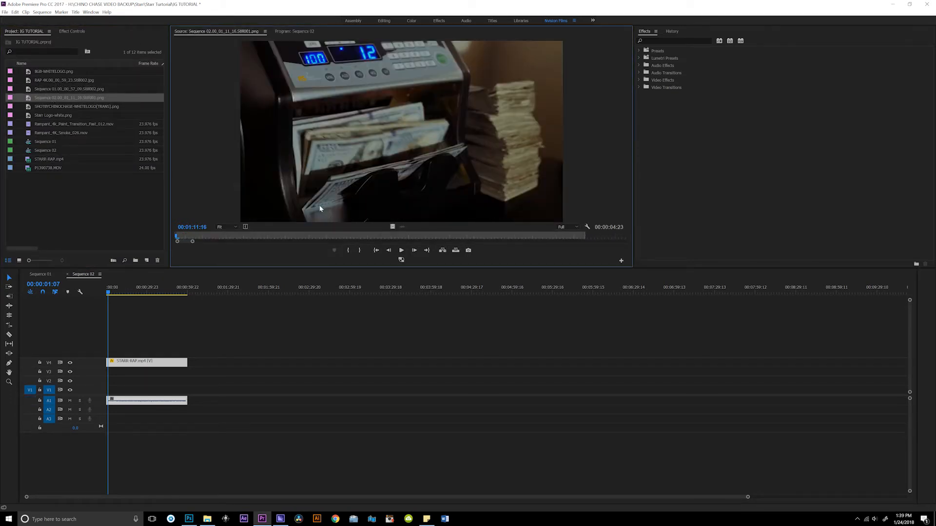
drag(394, 227, 187, 392)
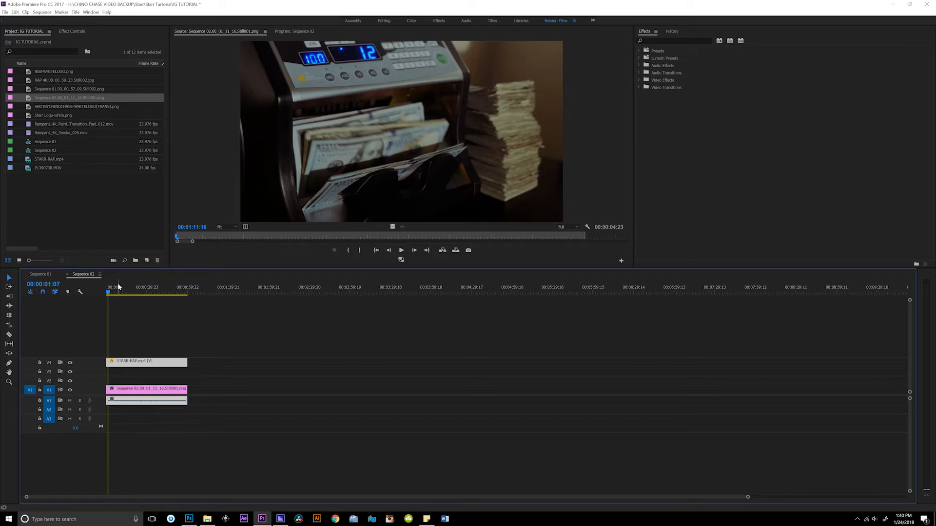
- Set the money-counter still's scale to 51 and its vertical position to 1500 so it fills the lower bar
click(118, 287)
click(128, 362)
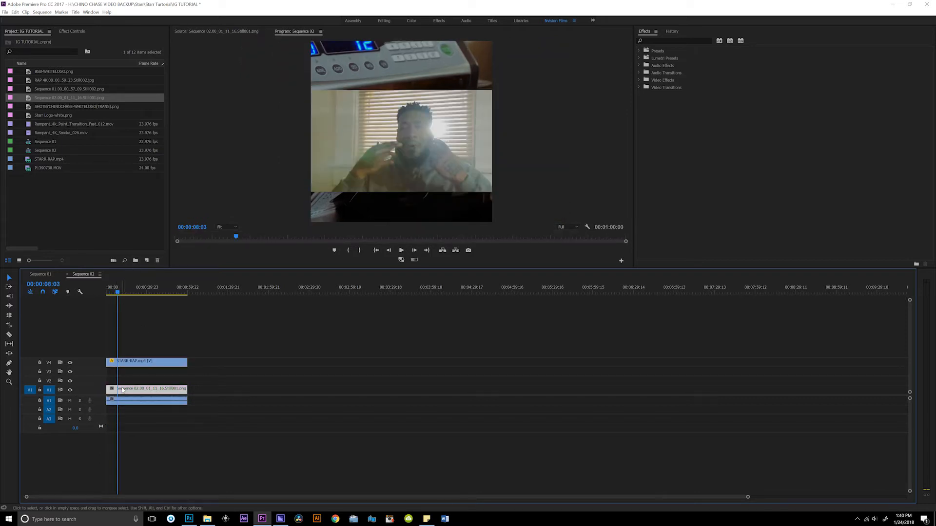
click(78, 32)
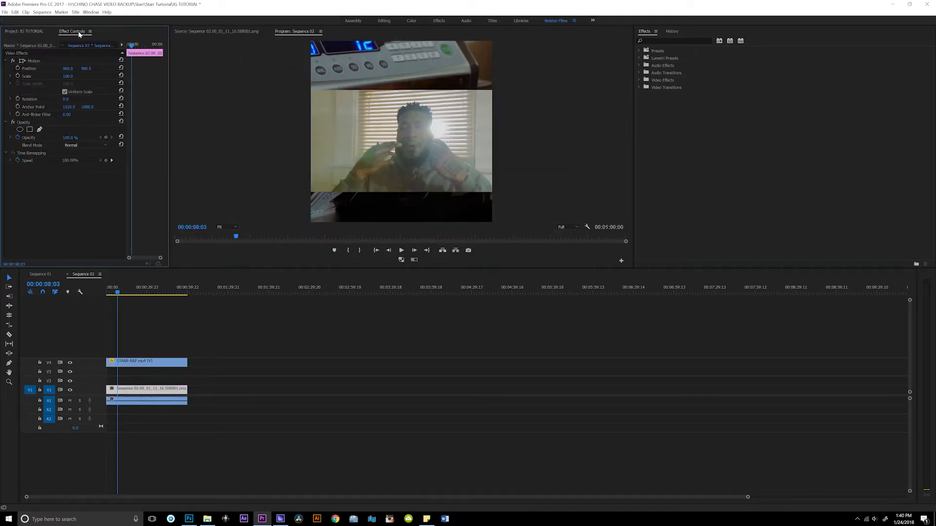
drag(67, 80, 364, 69)
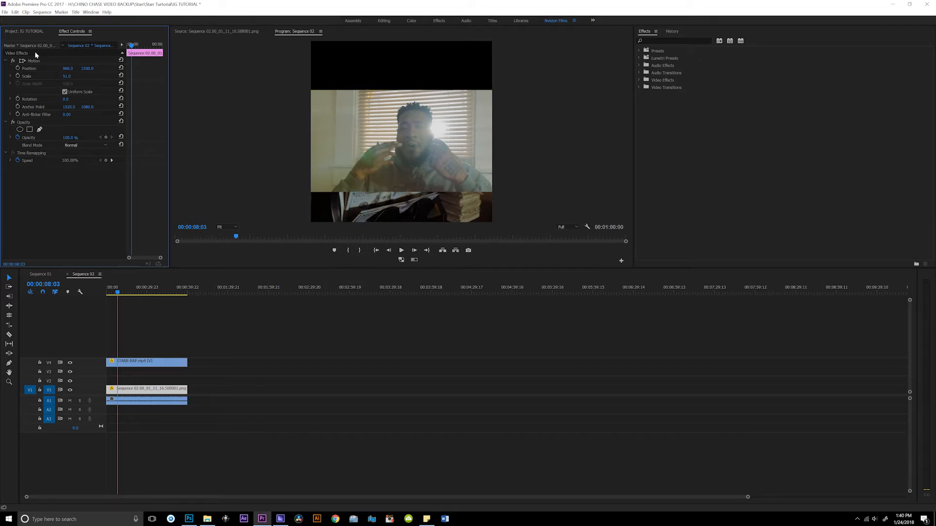
- Preview the other stills and place Sequence 01.00_00_57_09.Still002.png on track V2 spanning the length of the video clip
click(25, 31)
double_click(66, 91)
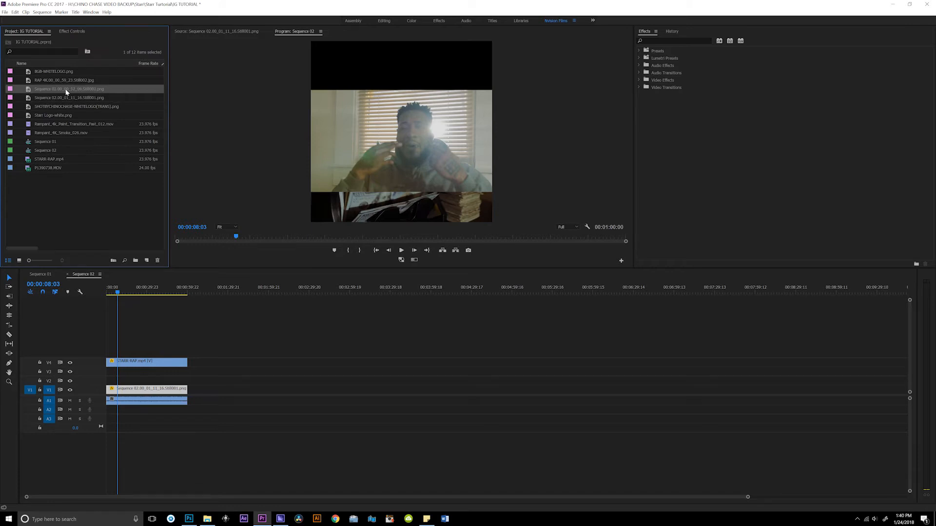
double_click(70, 83)
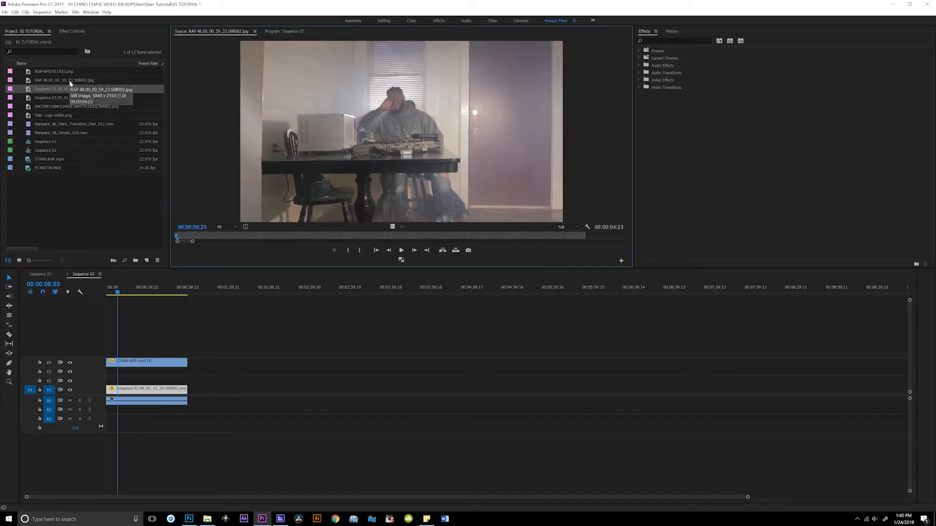
double_click(67, 81)
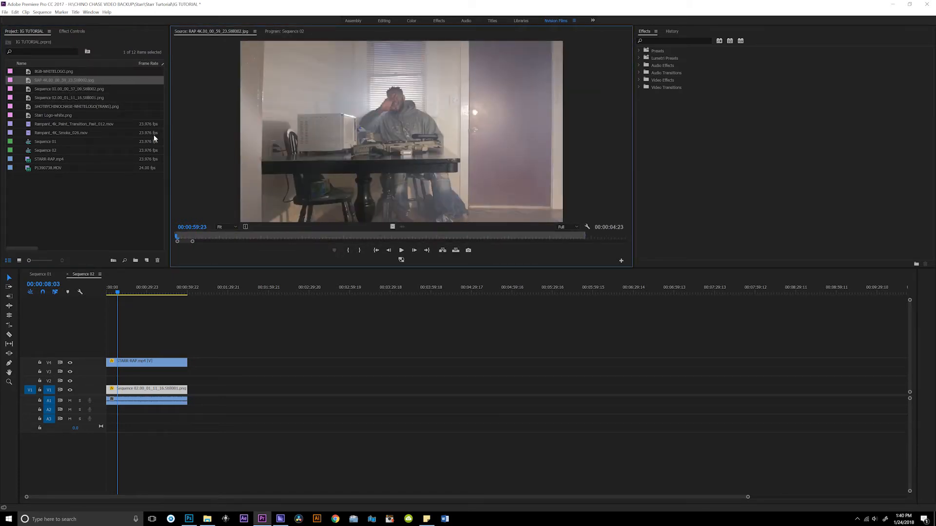
double_click(97, 90)
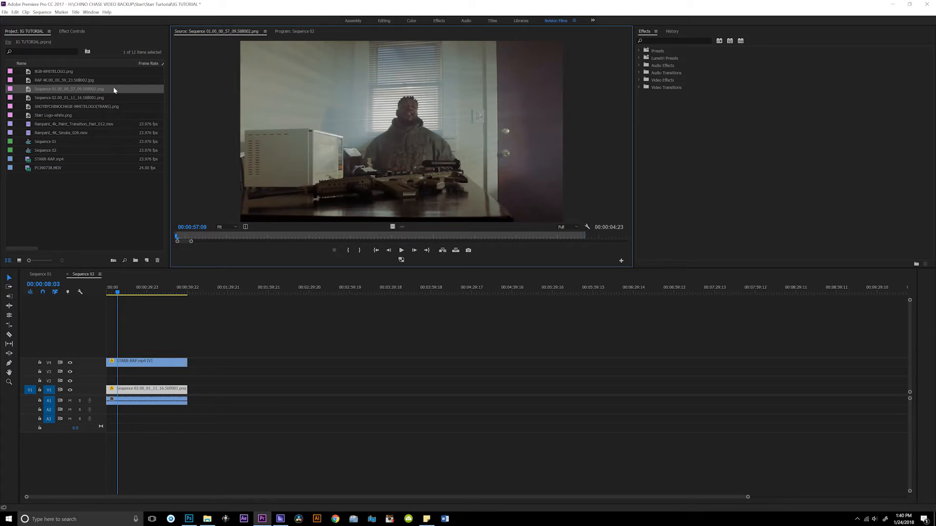
drag(27, 91, 111, 381)
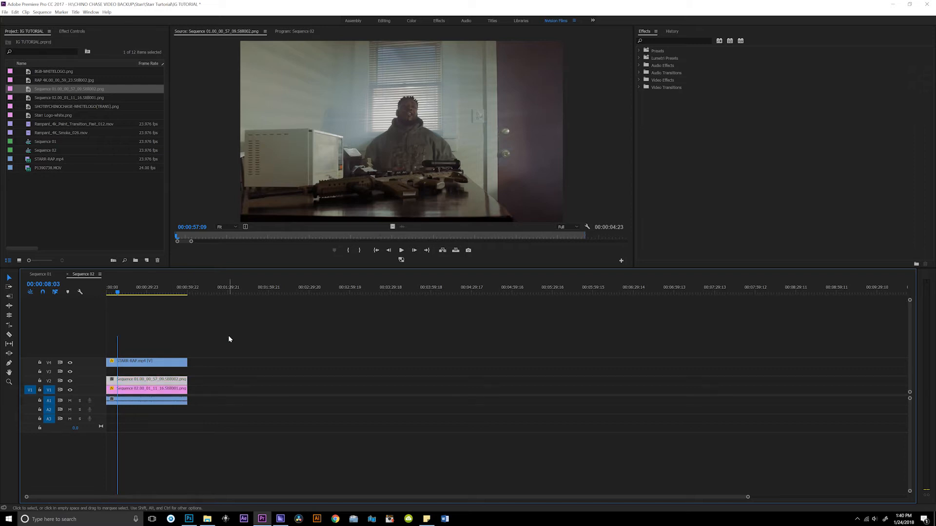
- Set the V2 still's scale to 55 and its vertical position to 240 so it fills the upper bar
click(228, 336)
click(291, 31)
click(127, 382)
click(68, 31)
drag(69, 76, 30, 68)
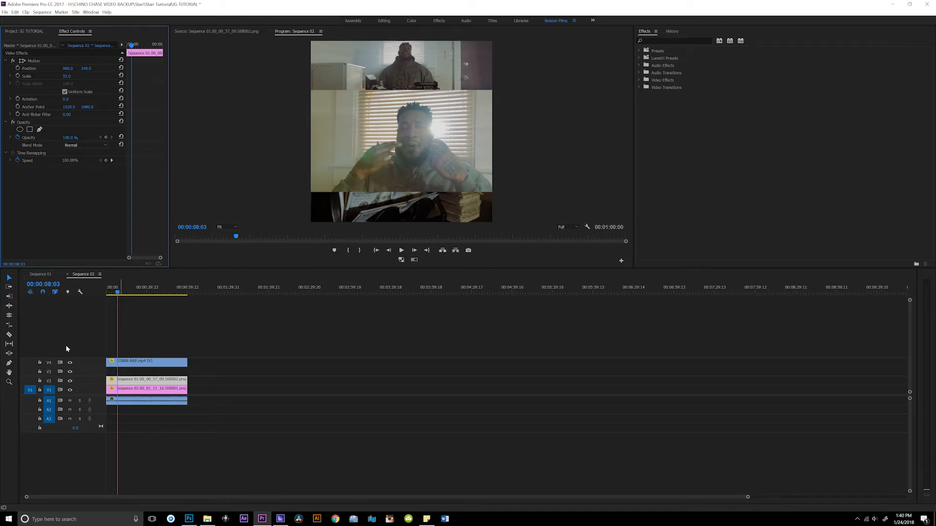
- Play the start of the sequence and move the STARR-RAP.mp4 video clip from track V4 up to V8
click(109, 289)
key(space)
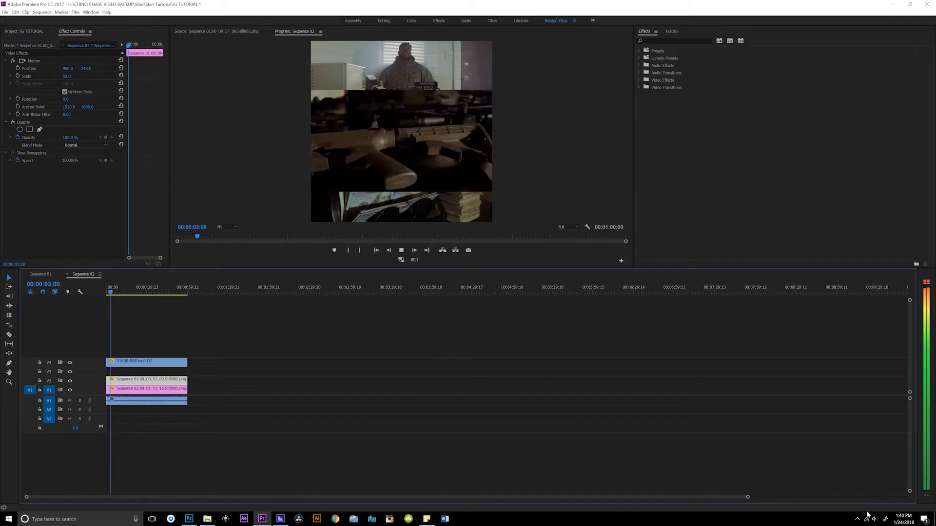
drag(123, 362, 118, 322)
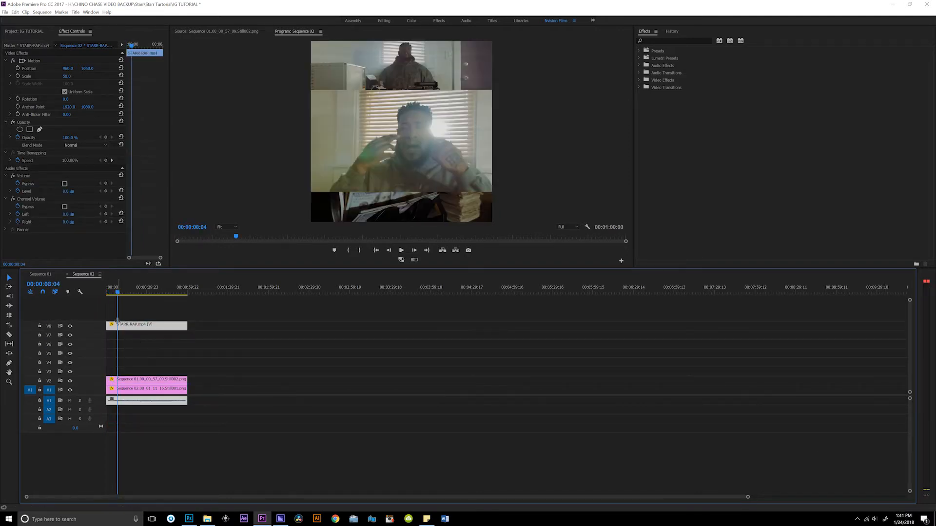
- Open the Rampant 4K smoke clip for previewing and mark its in point at 00:00:22:21 and out point at 00:00:44:15
click(19, 34)
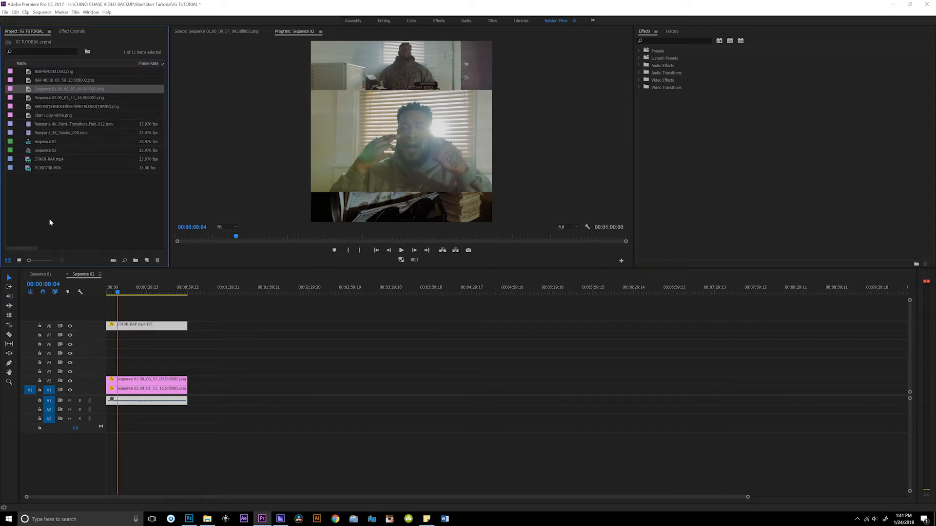
double_click(57, 134)
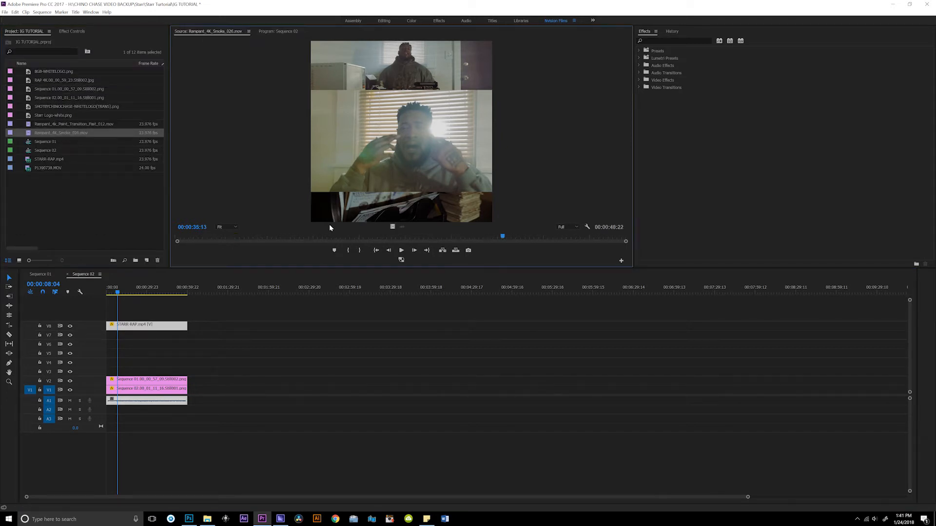
click(377, 250)
mouse_move(219, 239)
mouse_down()
mouse_move(443, 212)
mouse_move(375, 218)
mouse_move(389, 221)
mouse_up()
key(i)
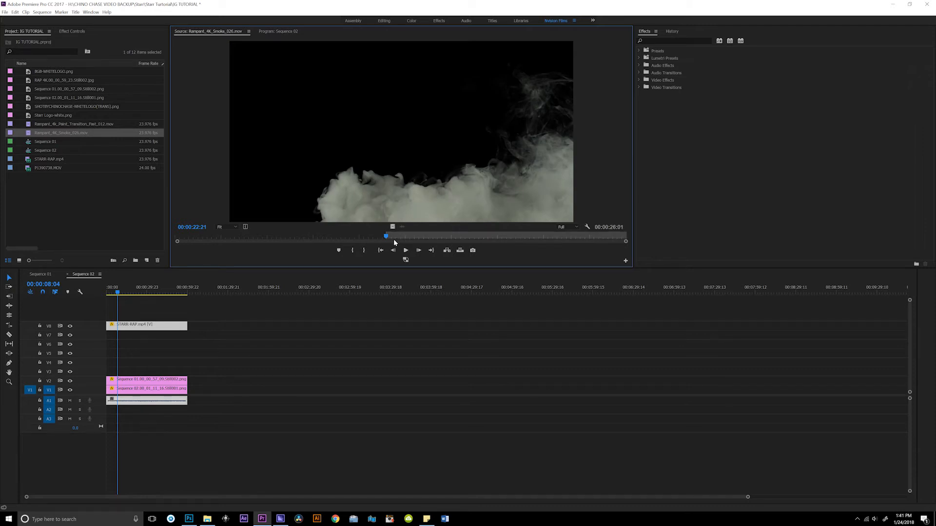
drag(387, 238, 586, 236)
key(o)
- Place the marked smoke footage at the start of track V3 and show the sequence preview
drag(393, 226, 107, 375)
click(128, 355)
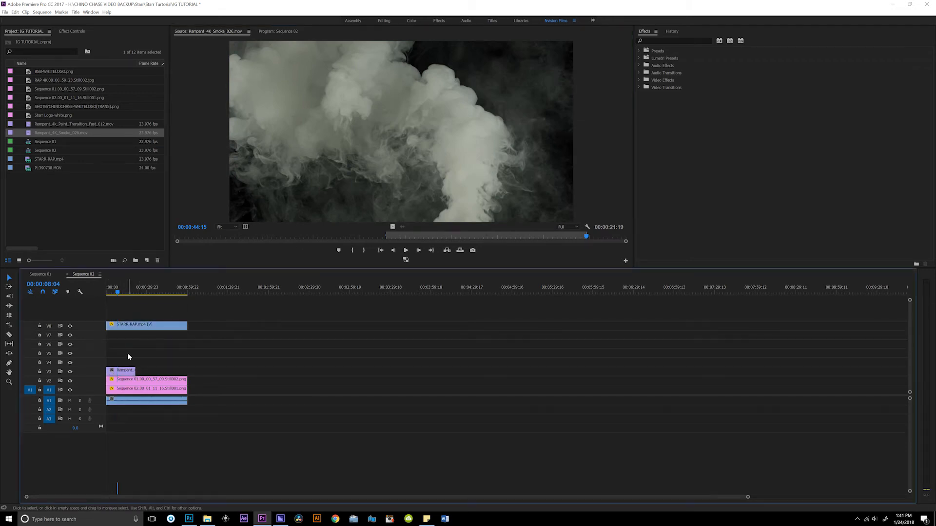
click(276, 31)
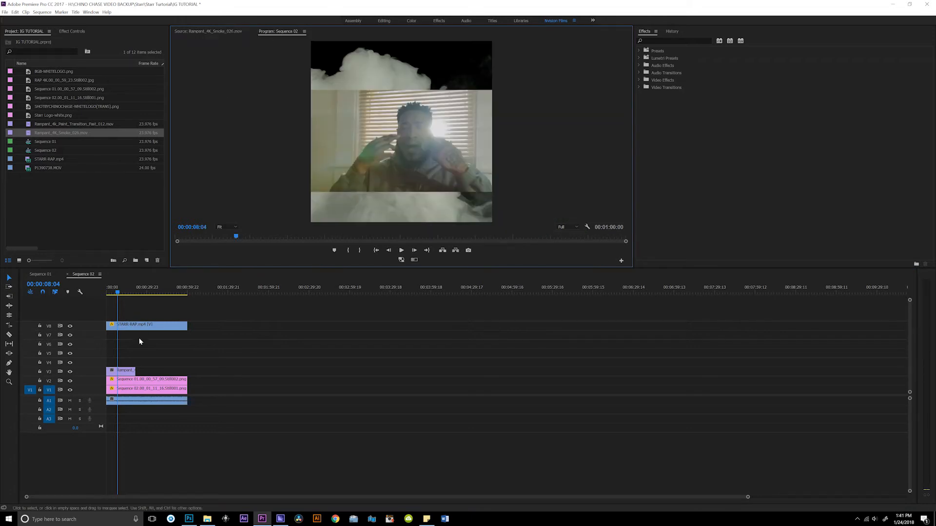
- Scale the V3 smoke clip to about 52, position it over the upper bar, and set its blend mode to Hard Light
click(122, 372)
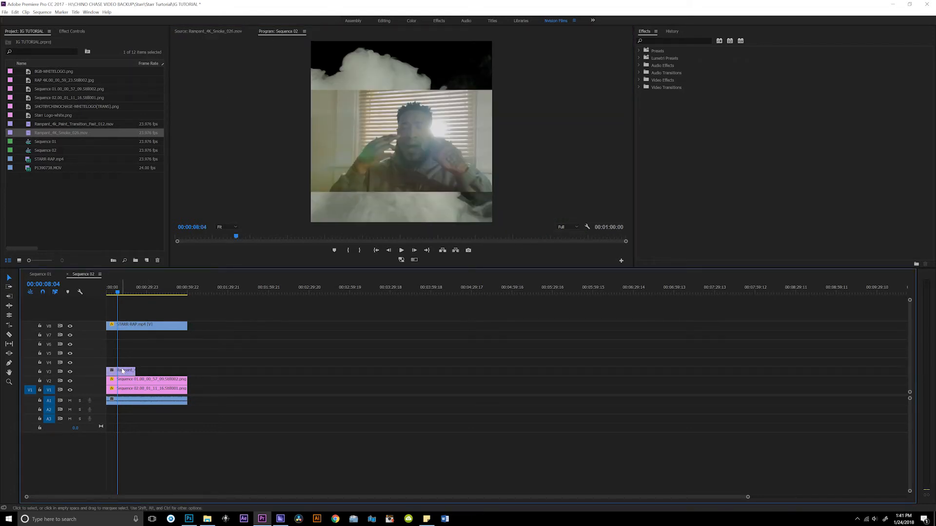
click(72, 31)
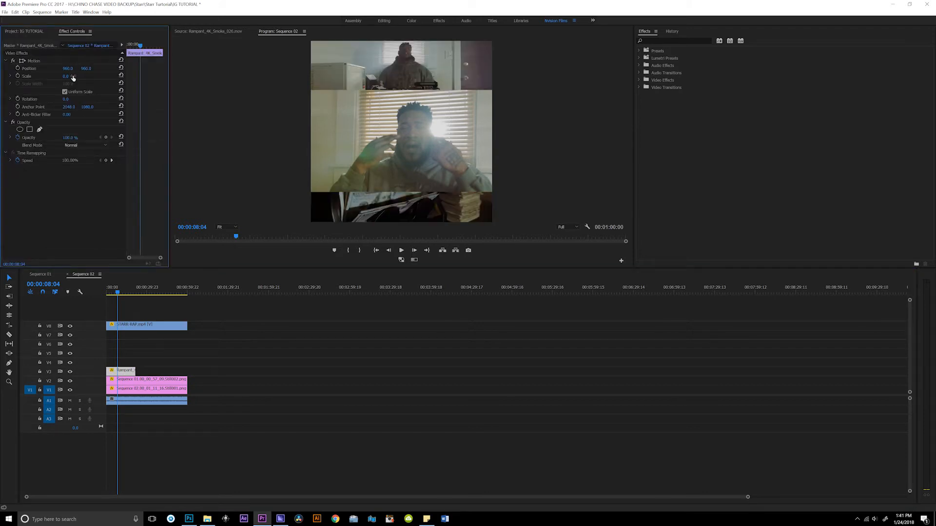
drag(67, 77, 100, 76)
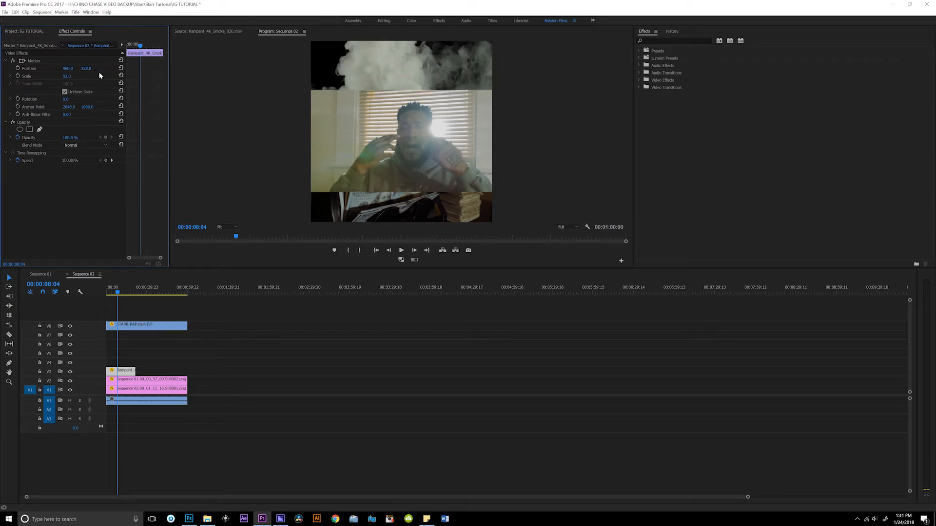
click(78, 146)
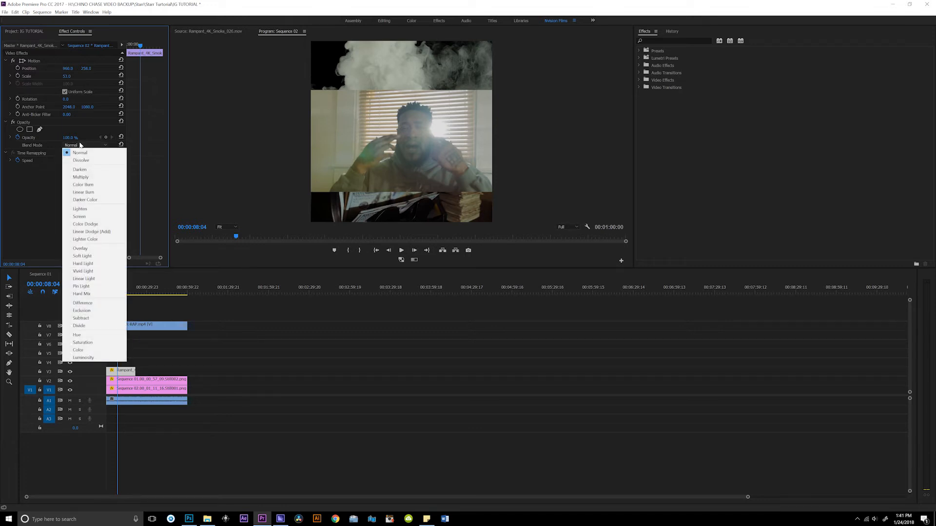
click(89, 264)
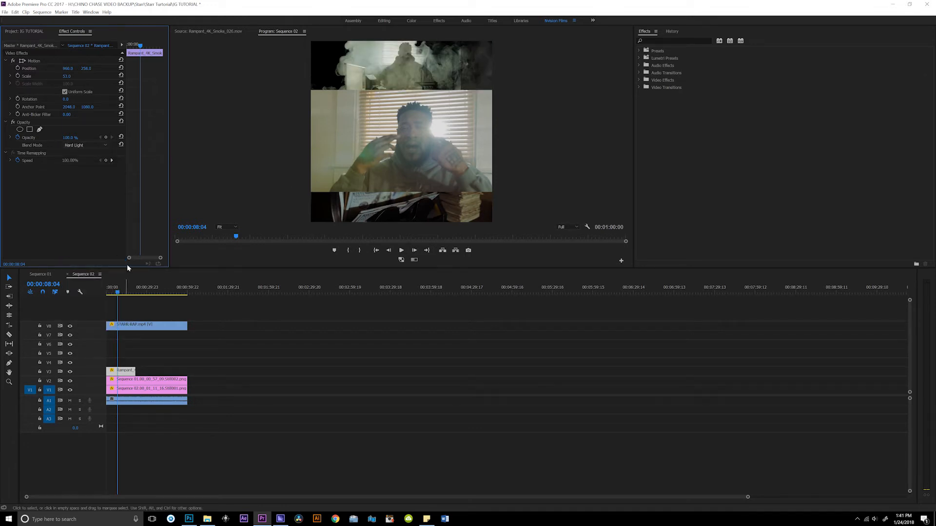
- Preview the smoke overlay and extend the end of the V3 smoke clip to the full length of its footage
mouse_move(119, 288)
mouse_down()
mouse_move(147, 281)
mouse_move(111, 284)
mouse_move(125, 280)
mouse_up()
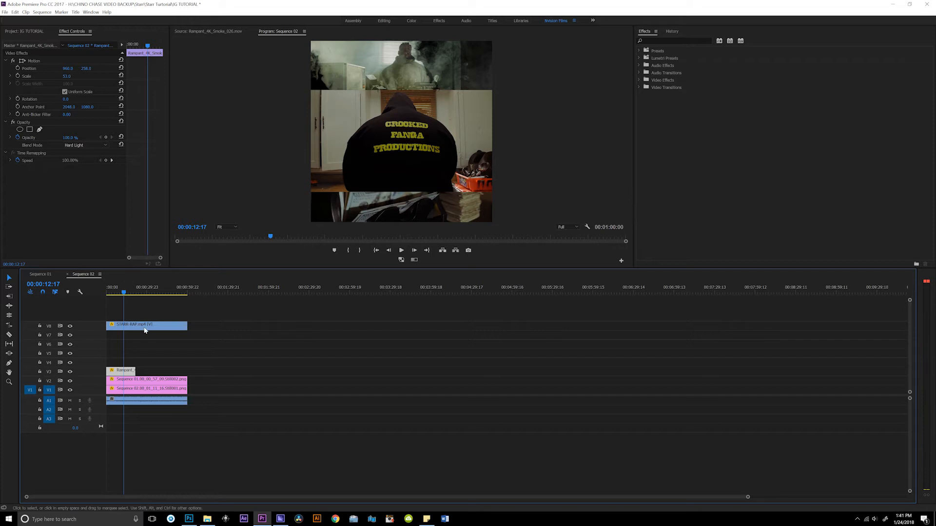
drag(135, 371, 173, 360)
drag(122, 292, 116, 292)
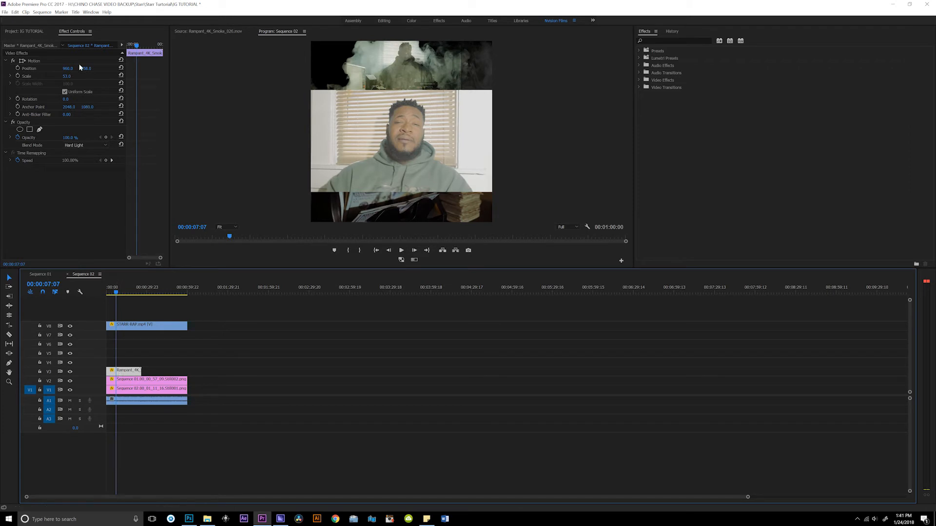
- Set the V3 smoke clip's vertical position to -13 and scrub through the result
drag(89, 69, 42, 69)
drag(87, 68, 127, 68)
key(space)
mouse_move(116, 292)
mouse_down()
mouse_move(80, 292)
mouse_move(127, 282)
mouse_up()
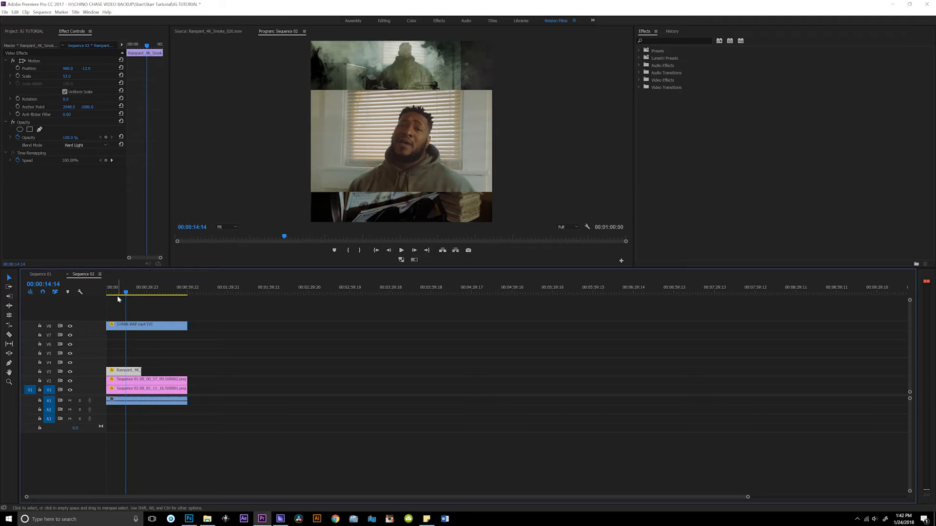
- Split the V3 smoke clip at 00:00:11:15
click(123, 295)
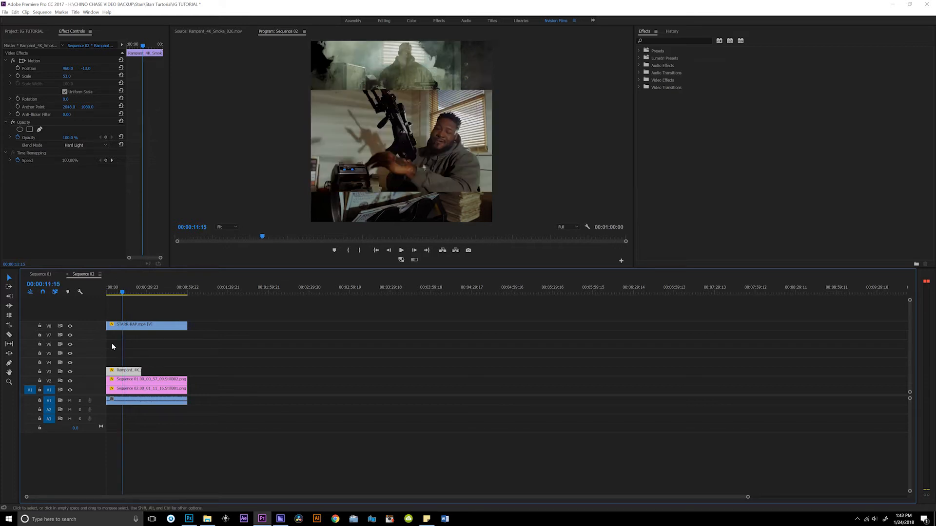
key(c)
click(125, 372)
key(v)
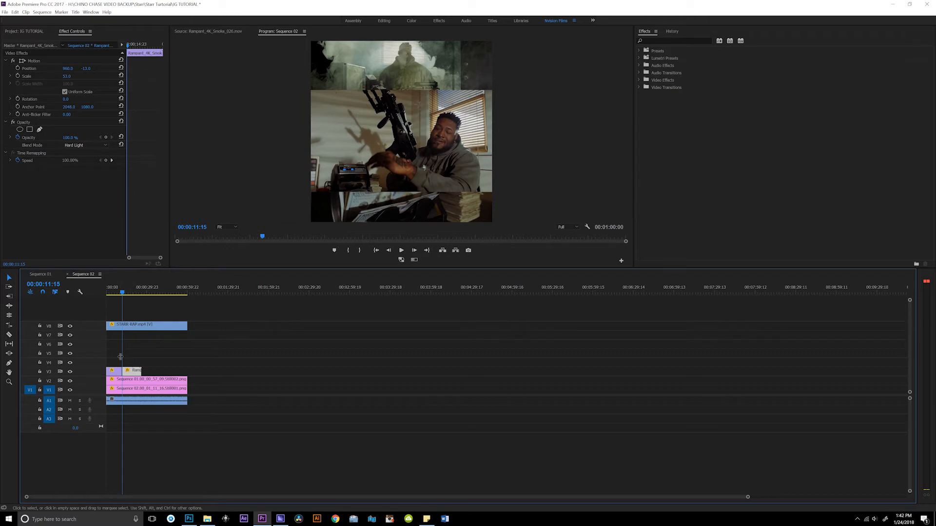
- Duplicate the second smoke segment end to end along V3 up to the video's end and delete the surplus copies
click(140, 381)
click(133, 373)
click(203, 291)
key(ctrl+v)
key(ctrl+v)
key(ctrl+v)
key(ctrl+v)
key(ctrl+v)
drag(309, 369, 152, 374)
drag(246, 348, 190, 373)
key(Delete)
- Apply the default transition at every cut between the smoke clips on V3
mouse_move(108, 289)
mouse_down()
mouse_move(140, 290)
mouse_move(120, 292)
mouse_up()
right_click(124, 371)
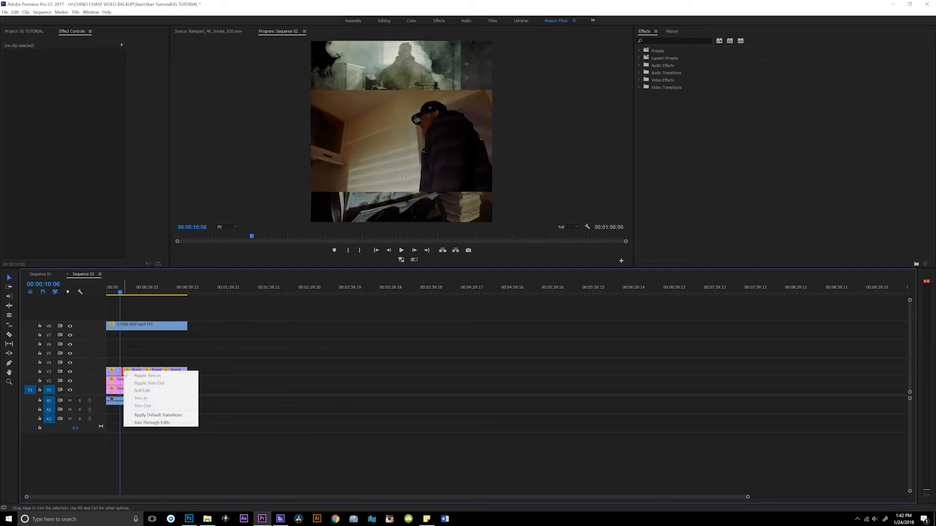
click(141, 414)
right_click(143, 370)
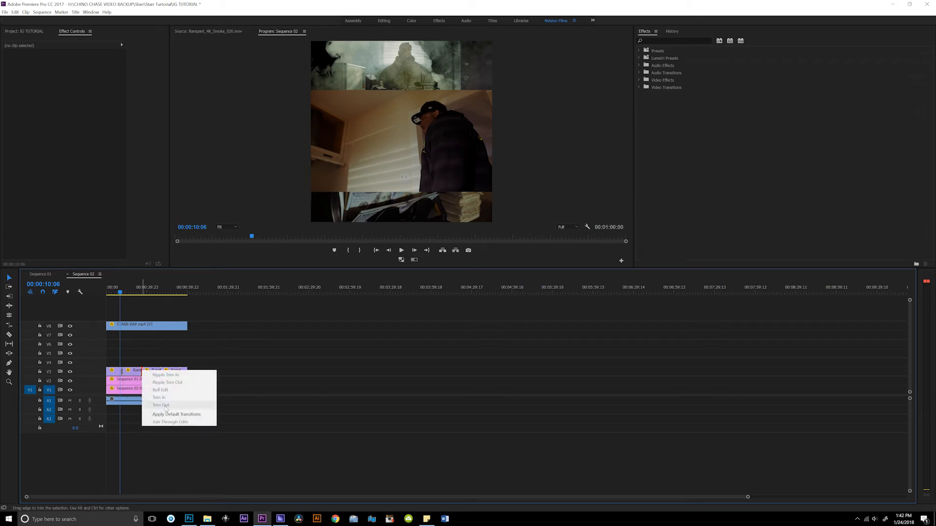
click(167, 416)
right_click(161, 375)
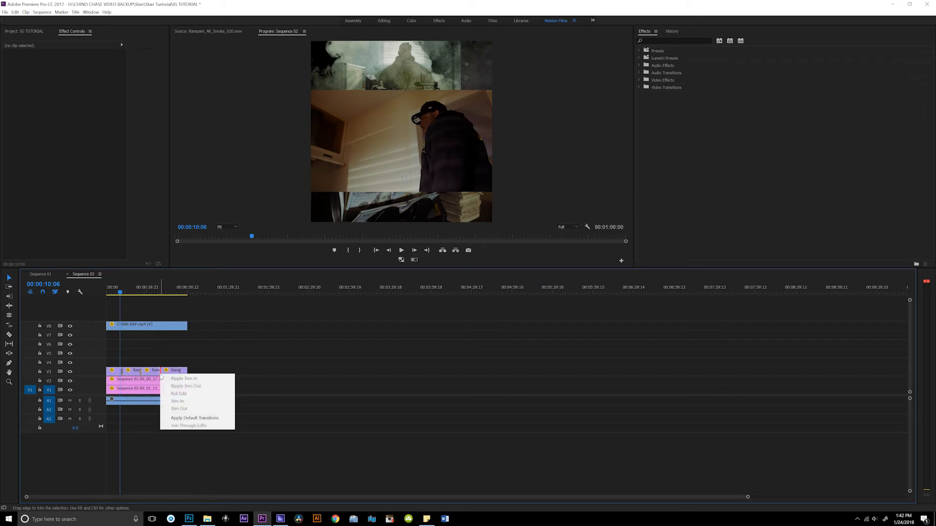
click(190, 417)
right_click(180, 371)
click(194, 417)
- Play and scrub the sequence around the V3 cuts to check the smoke transitions
click(115, 291)
key(space)
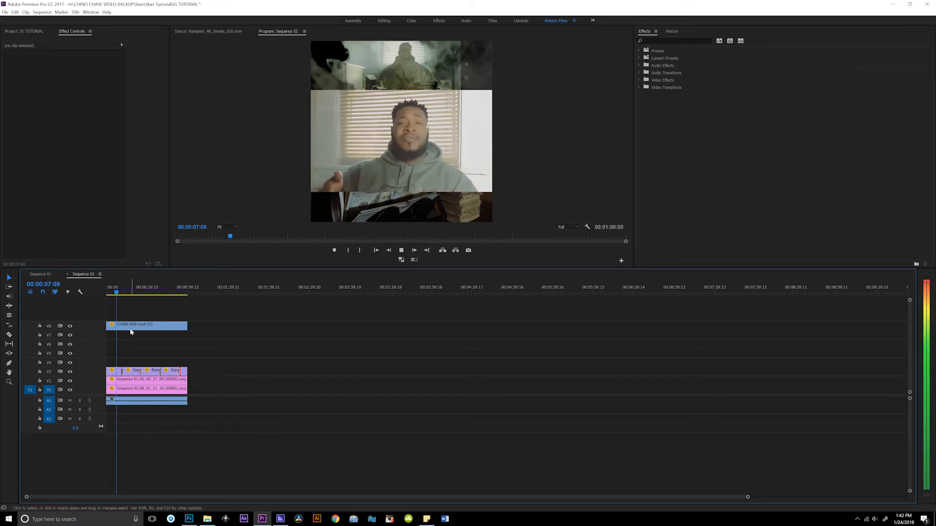
click(120, 292)
key(space)
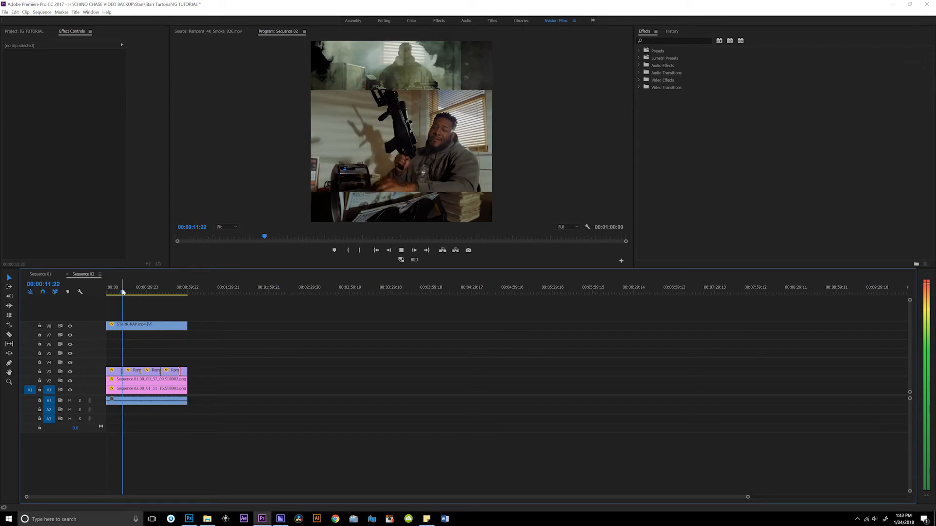
click(139, 291)
drag(139, 289, 119, 291)
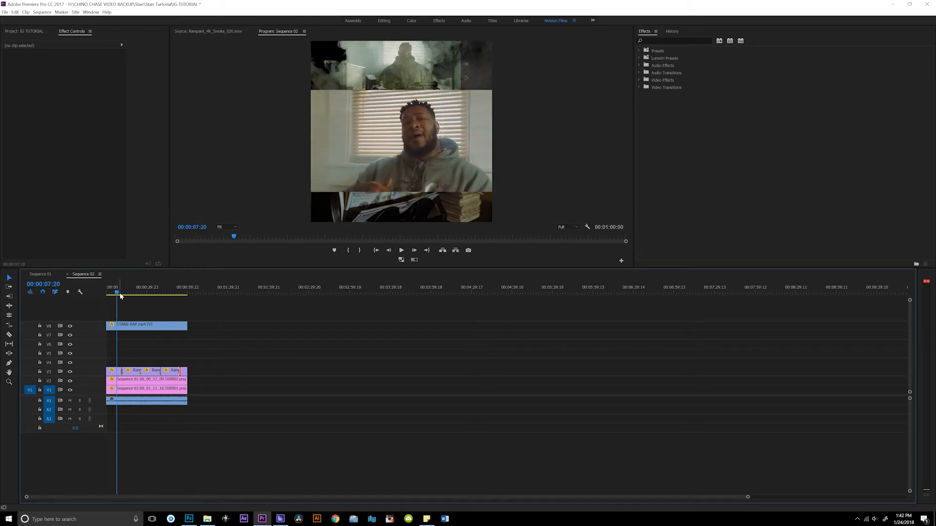
- Move the V3 smoke clips up to V5 and place another copy of the smoke footage at the start of V4
mouse_move(180, 363)
mouse_down()
mouse_move(186, 372)
mouse_move(185, 352)
mouse_up()
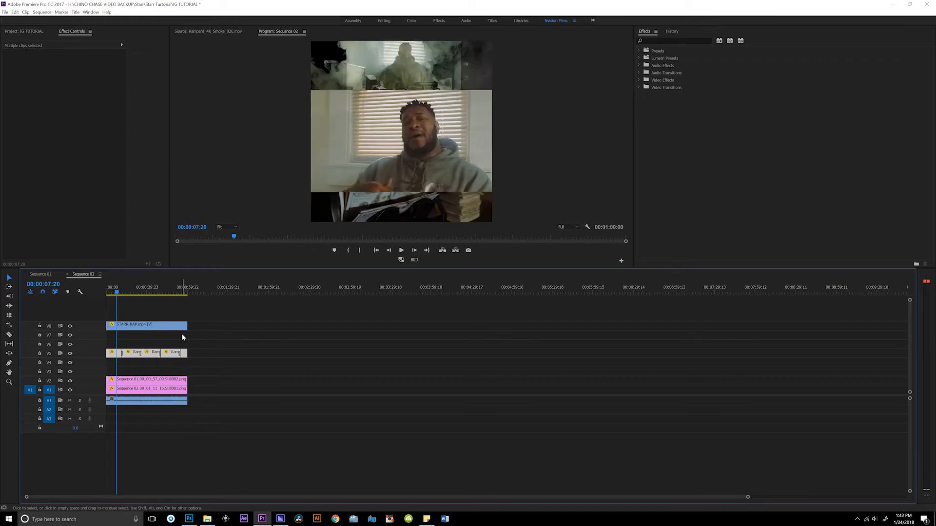
click(30, 32)
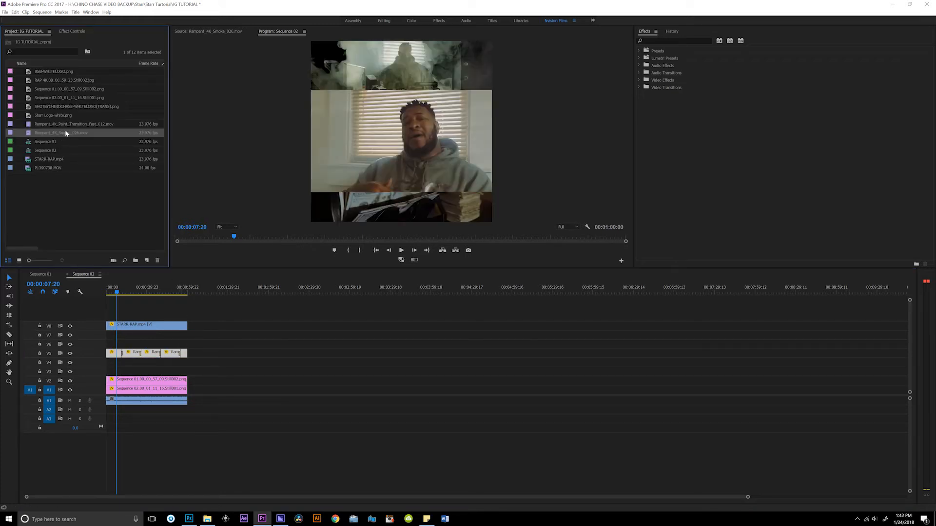
double_click(11, 133)
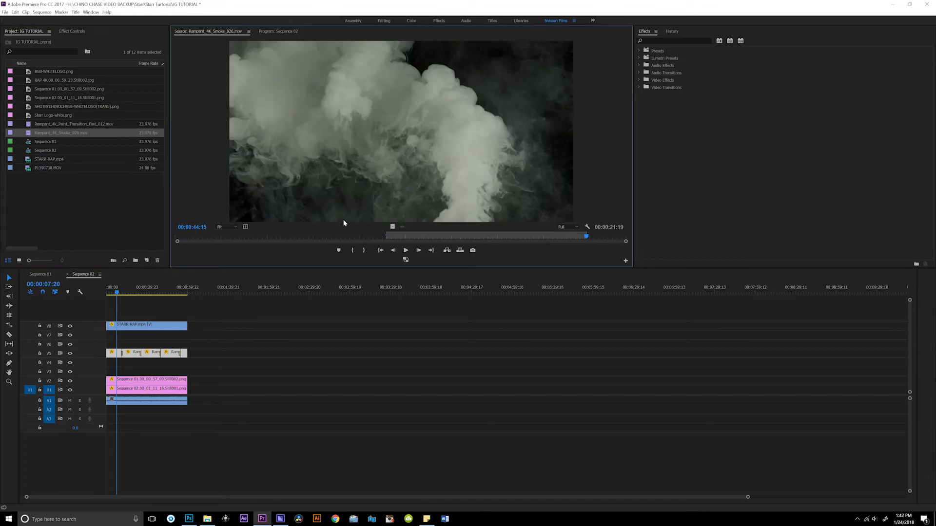
drag(391, 226, 114, 366)
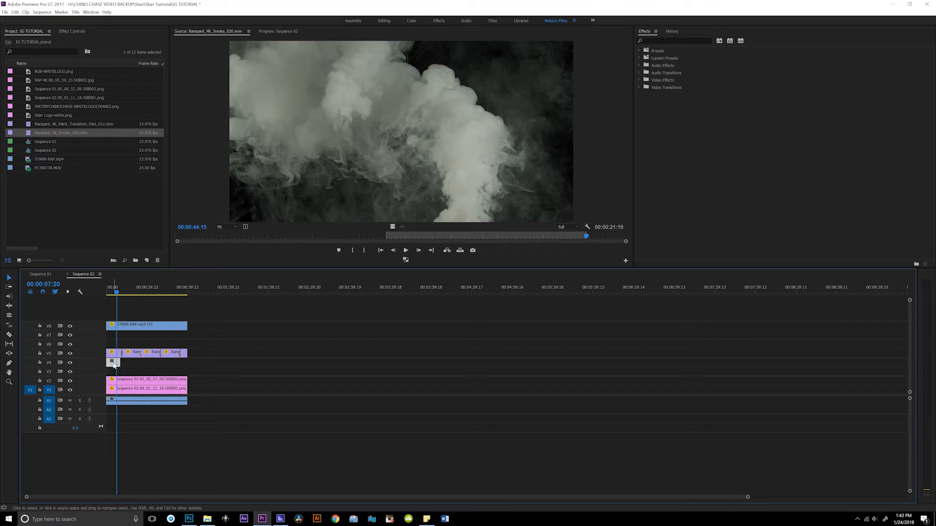
click(109, 305)
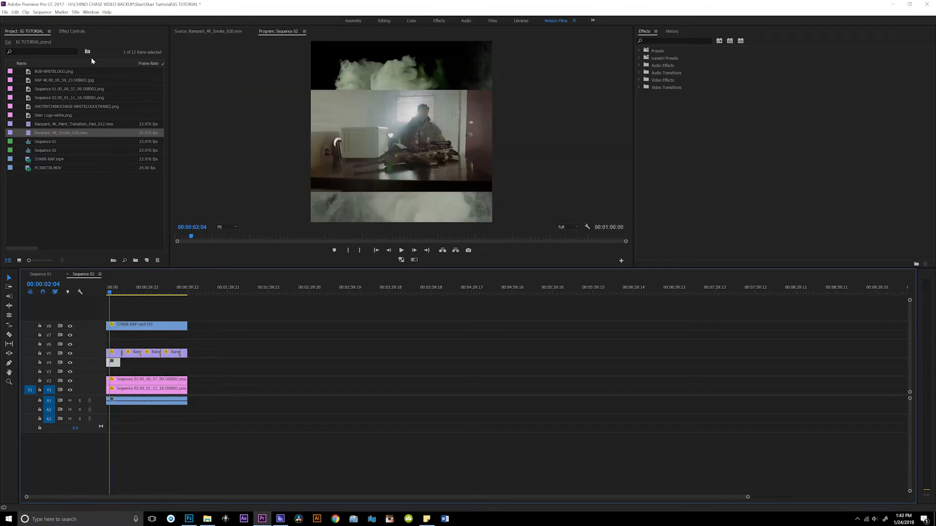
- Scale the V4 smoke clip to 57, move it down over the lower bar, and set its blend mode to Hard Light
click(71, 31)
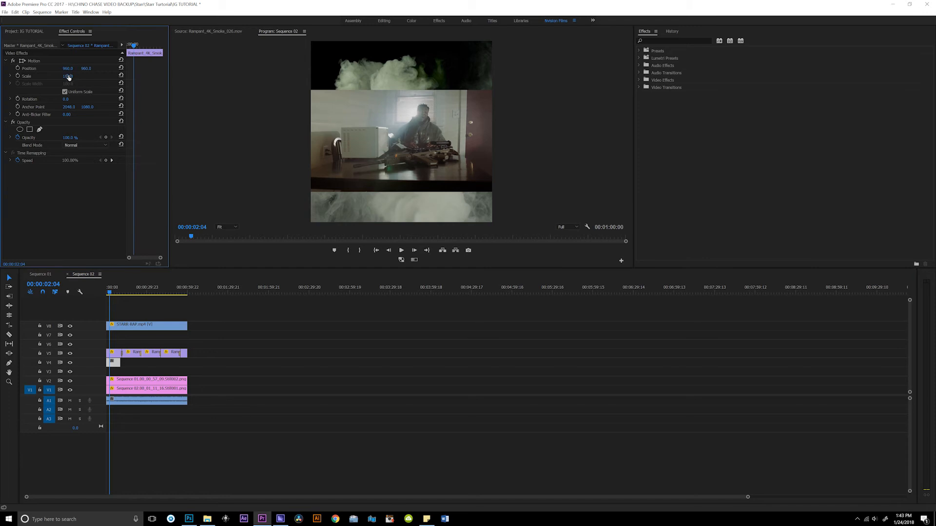
drag(68, 77, 393, 70)
drag(66, 77, 87, 70)
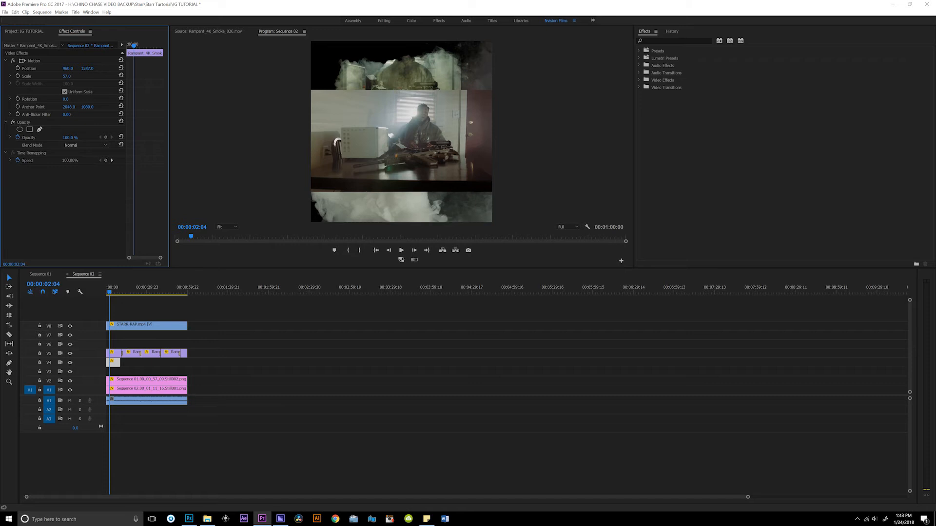
click(78, 146)
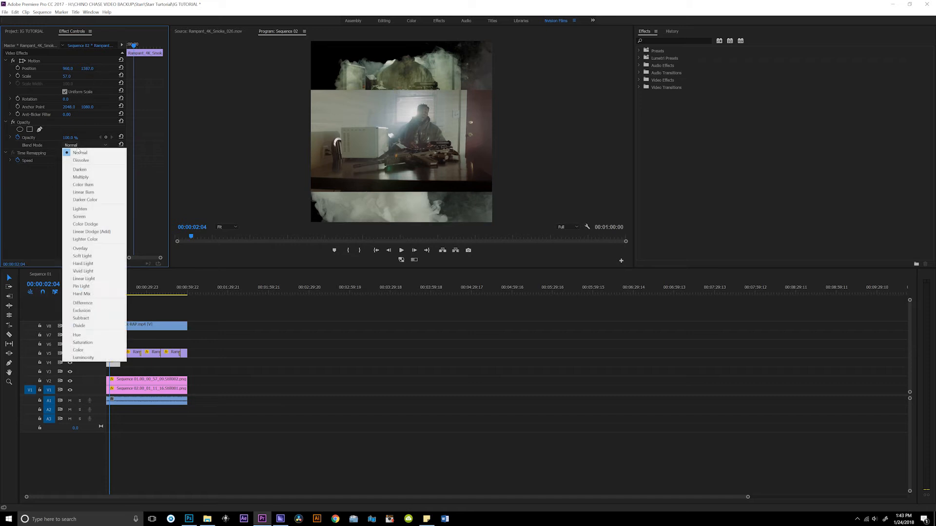
click(92, 259)
- Duplicate the V4 smoke clip end to end along V4 and apply the default transition at its first cut
click(113, 365)
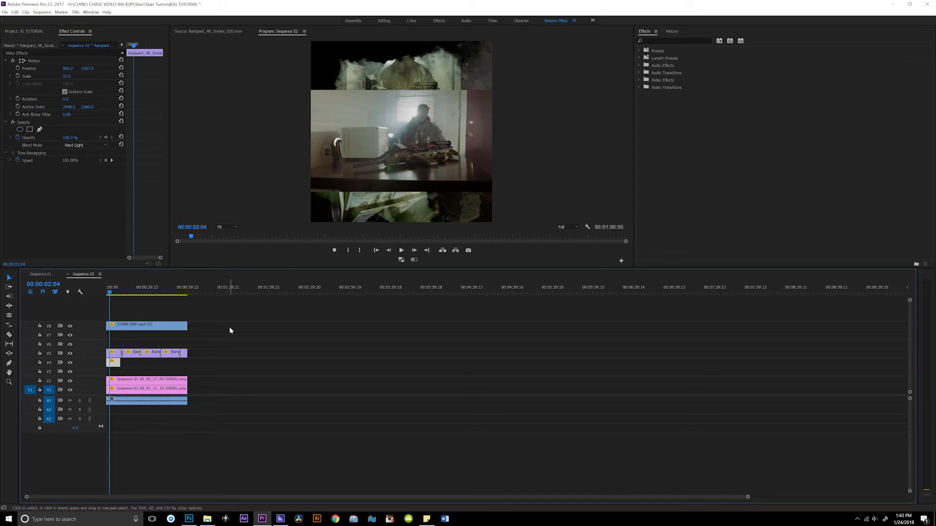
click(201, 288)
key(ctrl+v)
drag(253, 381, 124, 364)
right_click(119, 363)
click(141, 407)
right_click(135, 365)
- Paste one more smoke clip copy and fit it into the remaining gap at the end of V4
click(279, 356)
key(ctrl+v)
click(266, 388)
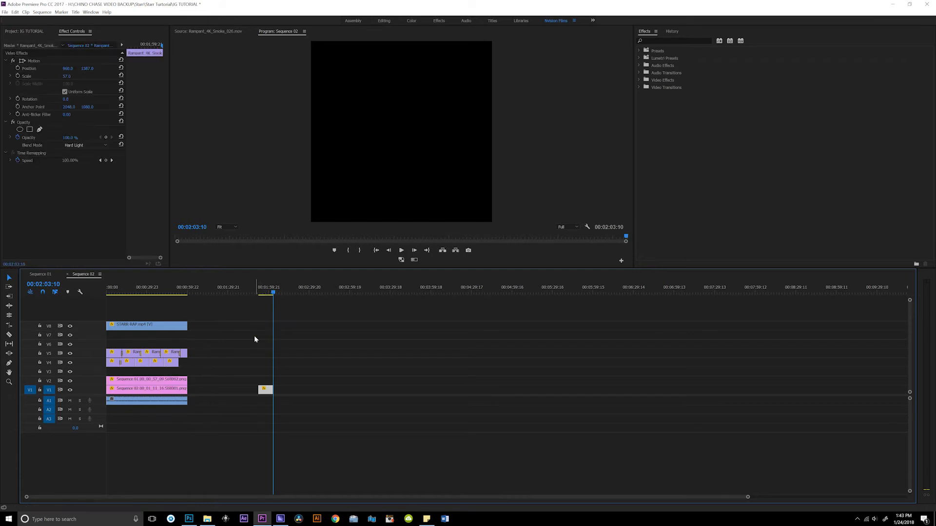
drag(193, 371, 187, 363)
- Apply the default transition at each of the remaining cuts between the smoke clips on V4
right_click(180, 363)
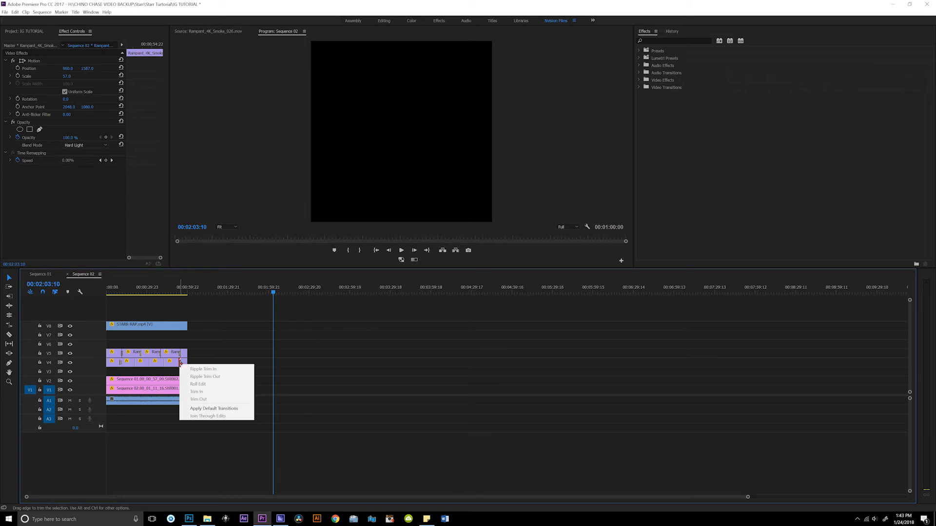
click(203, 407)
right_click(163, 364)
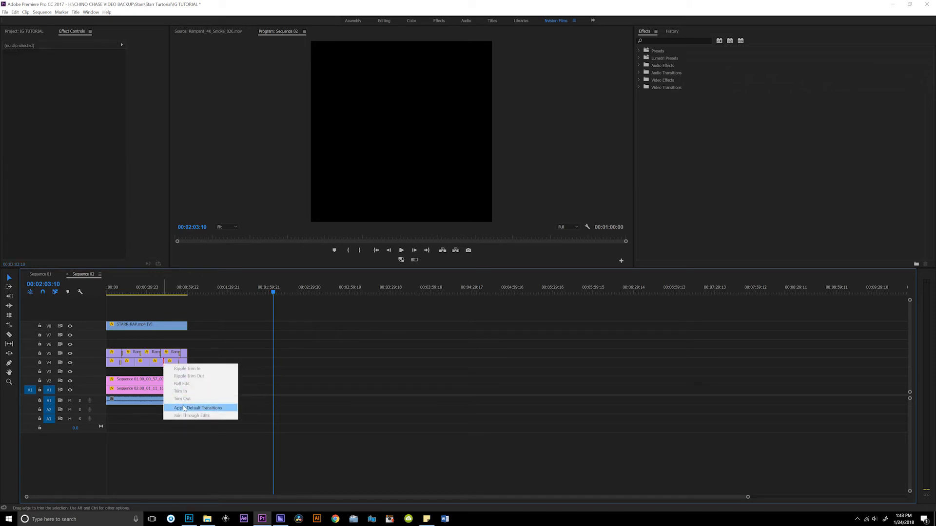
click(197, 408)
right_click(148, 364)
click(169, 406)
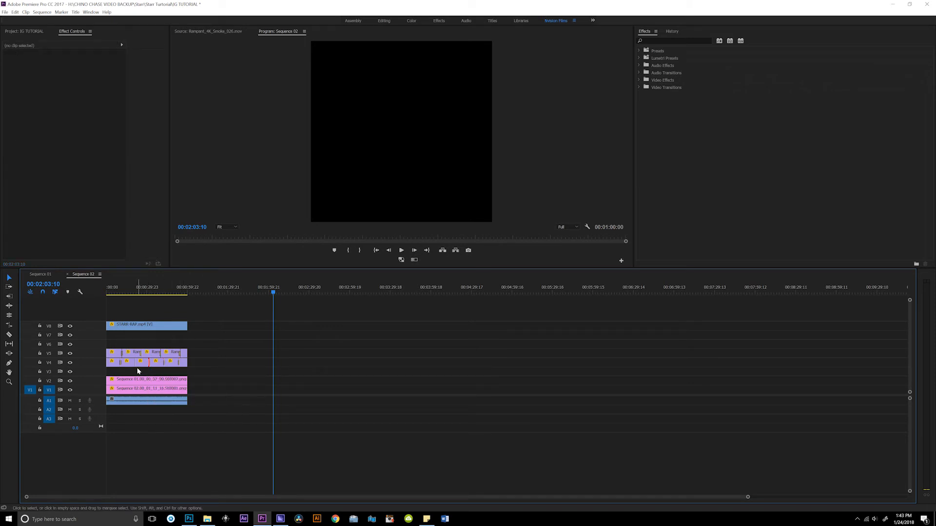
right_click(137, 365)
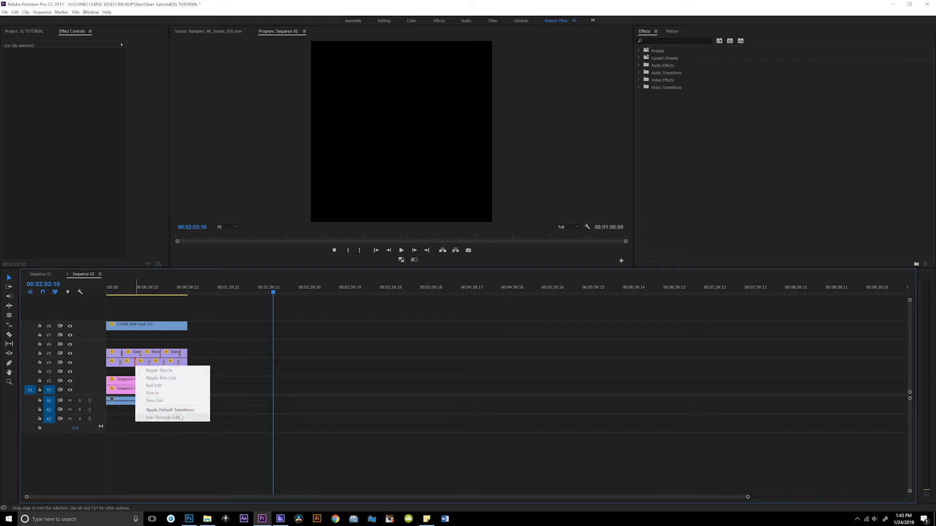
click(170, 409)
- Play the sequence from near its start to review the smoke overlays in both bars
mouse_move(114, 292)
mouse_down()
mouse_move(143, 291)
mouse_move(92, 288)
mouse_move(124, 291)
mouse_move(113, 290)
mouse_up()
key(space)
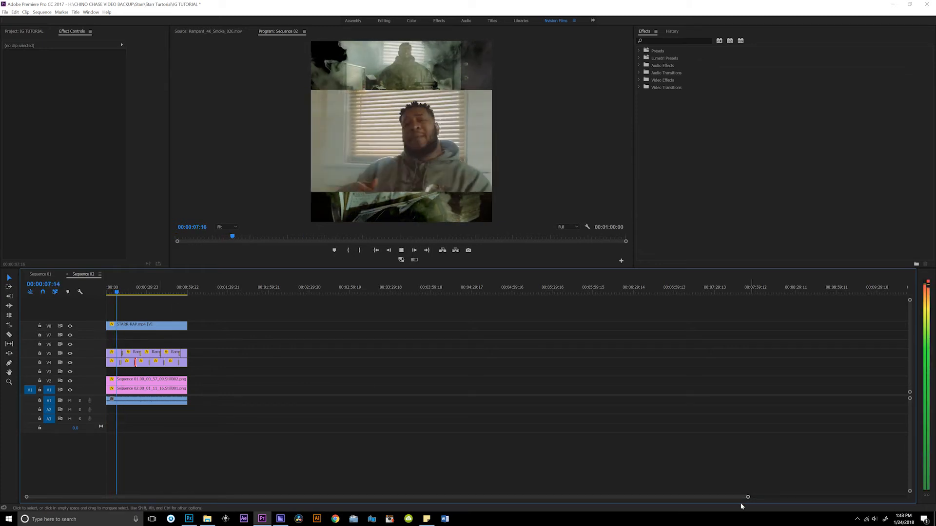
drag(746, 497, 591, 497)
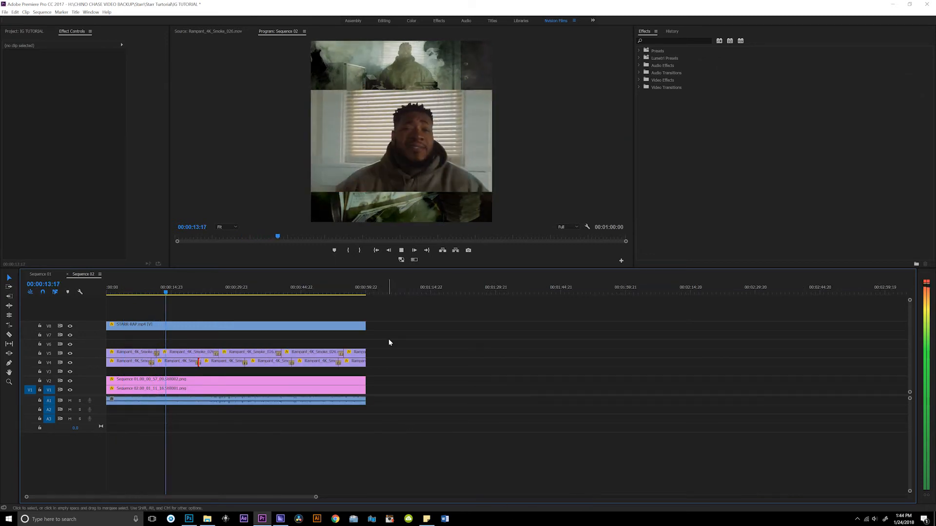
key(space)
- Move both rows of smoke clips up to V7 and V8 and the music video up to V9
drag(390, 345, 114, 347)
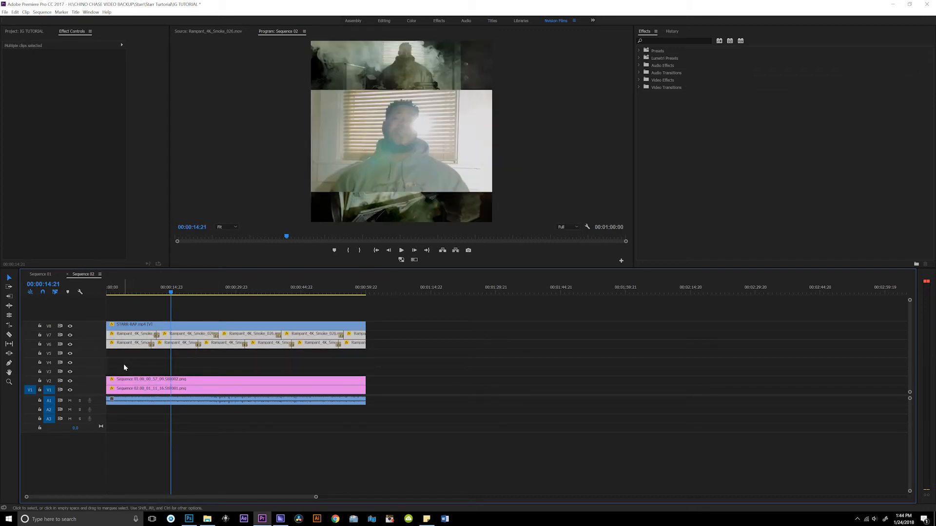
drag(120, 344, 117, 335)
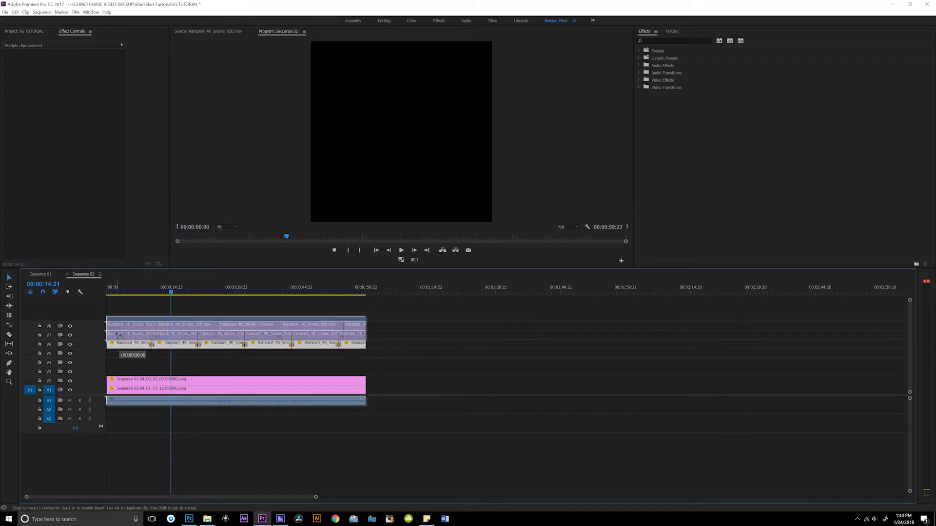
click(115, 352)
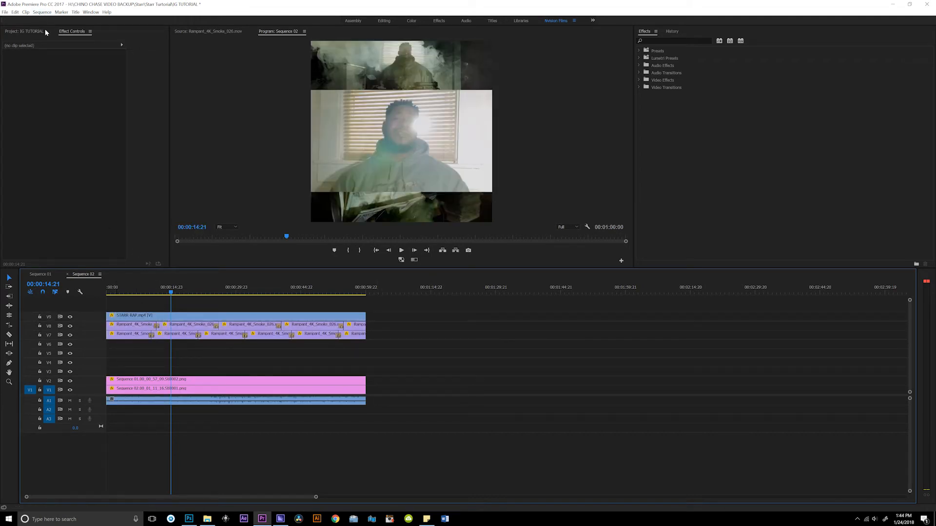
- Create a new default still title named Title 01 with the default video settings, from the start of the sequence
key(Home)
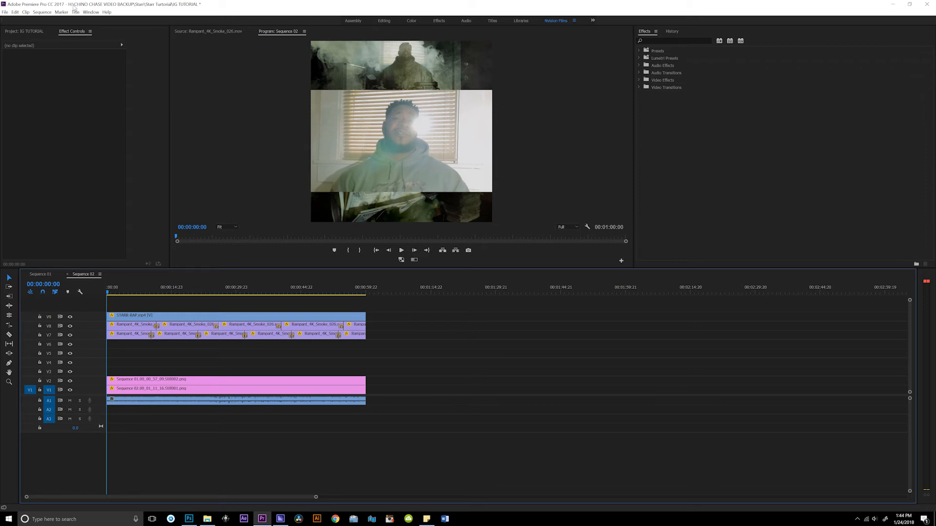
click(76, 11)
mouse_move(161, 29)
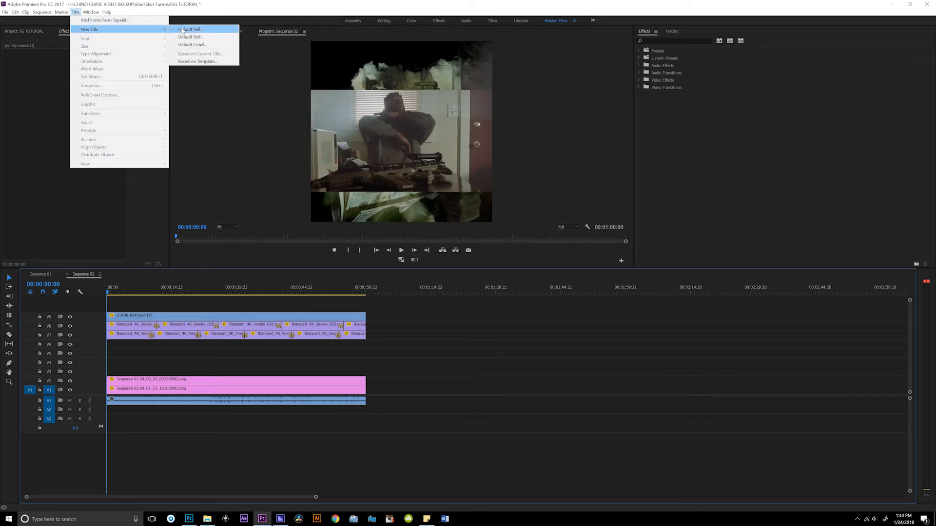
click(185, 30)
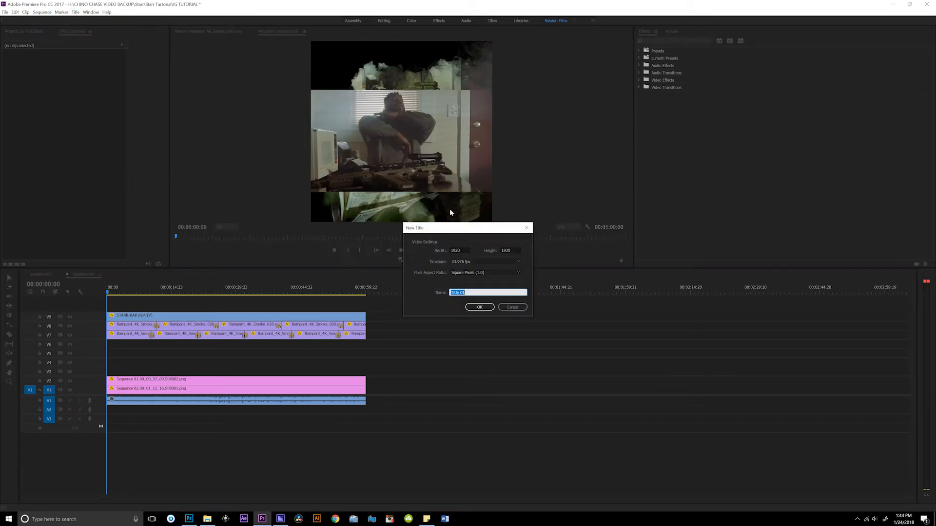
click(480, 308)
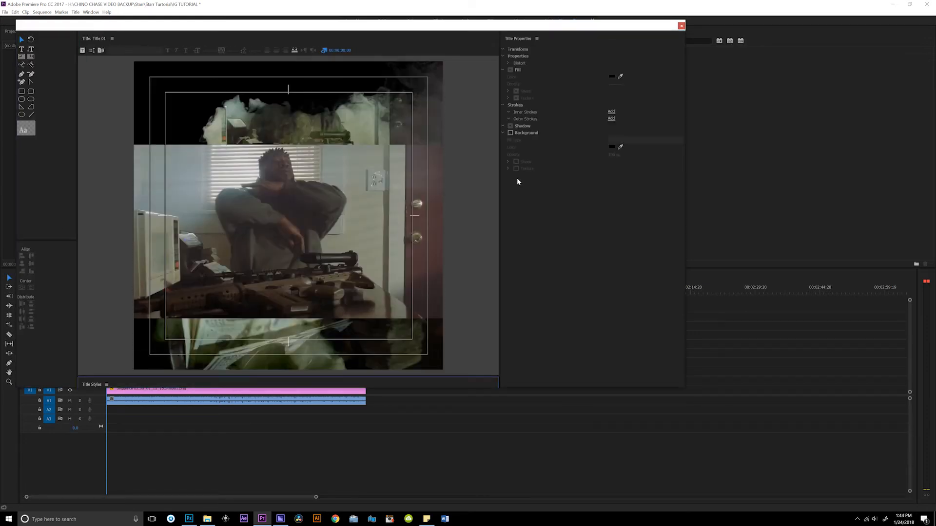
- Add the two-line title text "RECONIZE" / "A PIMP" in the upper bar
click(23, 49)
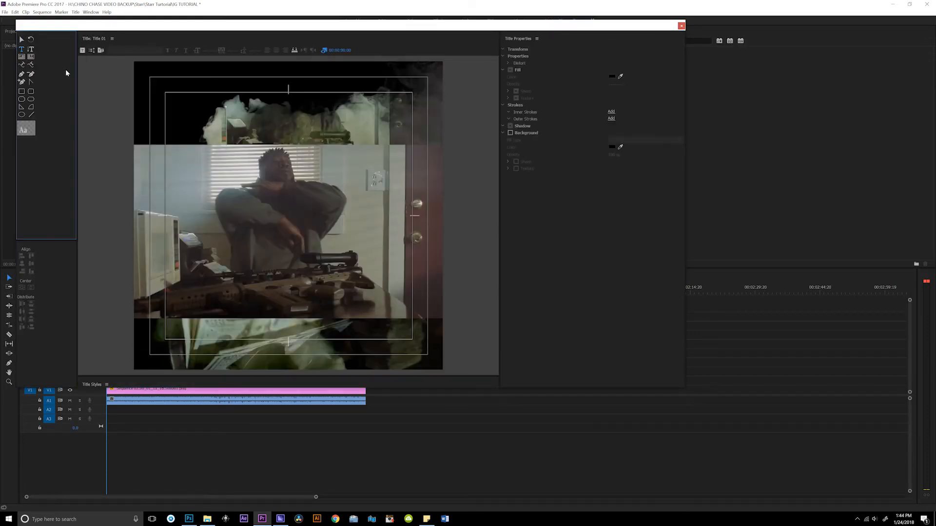
click(198, 103)
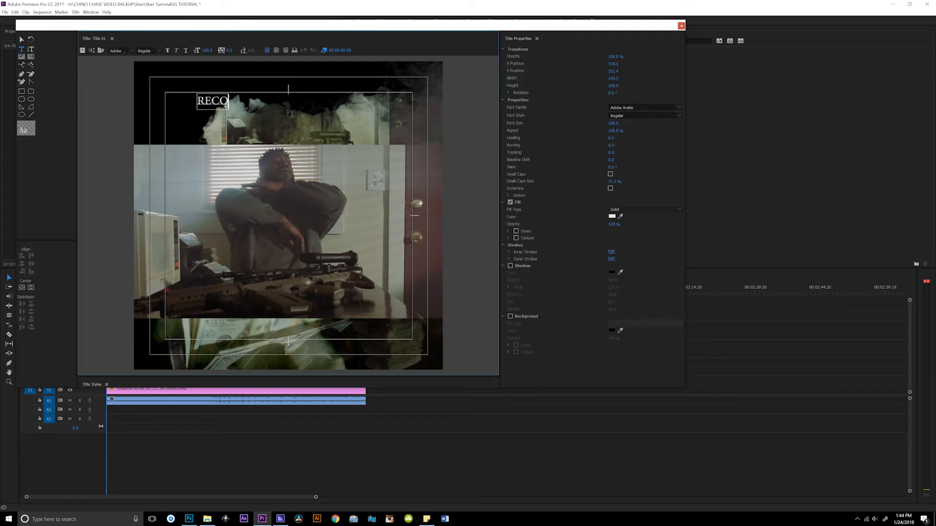
text(RECONIZE)
key(Return)
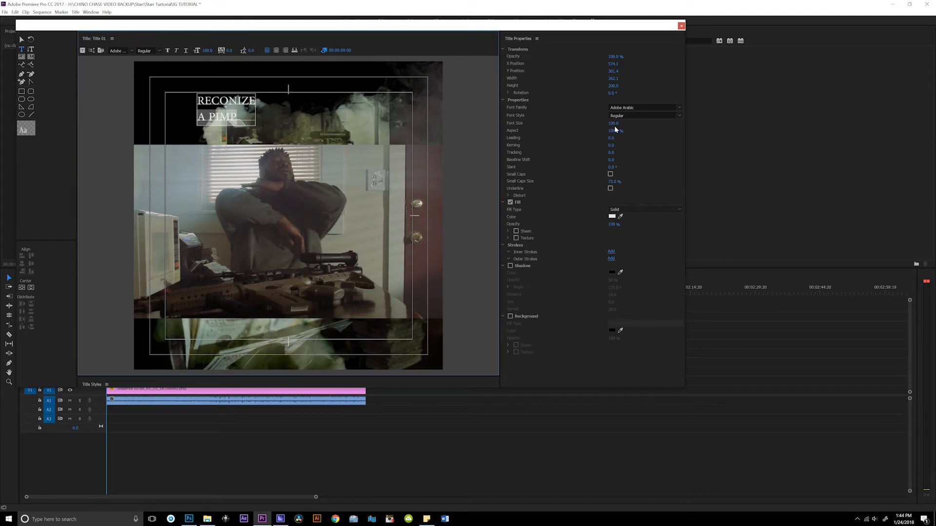
- Enlarge both title lines to equal width, making the second line's font slightly bigger, and tighten the leading to about -163
mouse_move(616, 123)
mouse_down()
mouse_move(730, 123)
mouse_move(615, 123)
mouse_up()
drag(199, 101, 266, 100)
drag(615, 124, 672, 123)
click(200, 108)
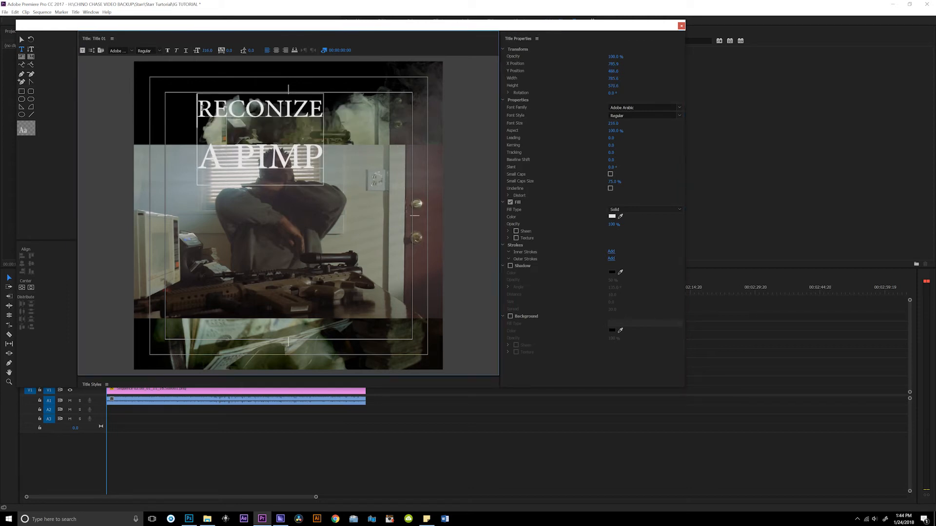
shift+click(325, 165)
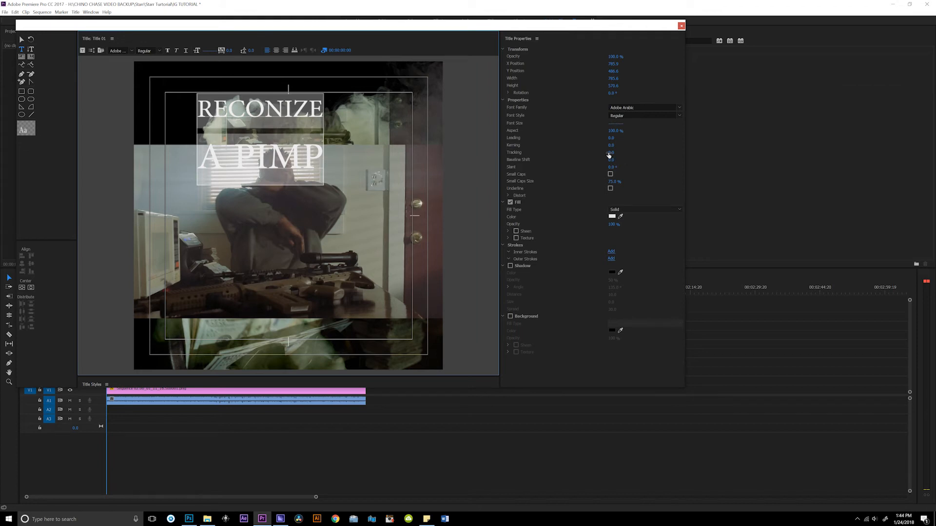
drag(611, 138, 548, 138)
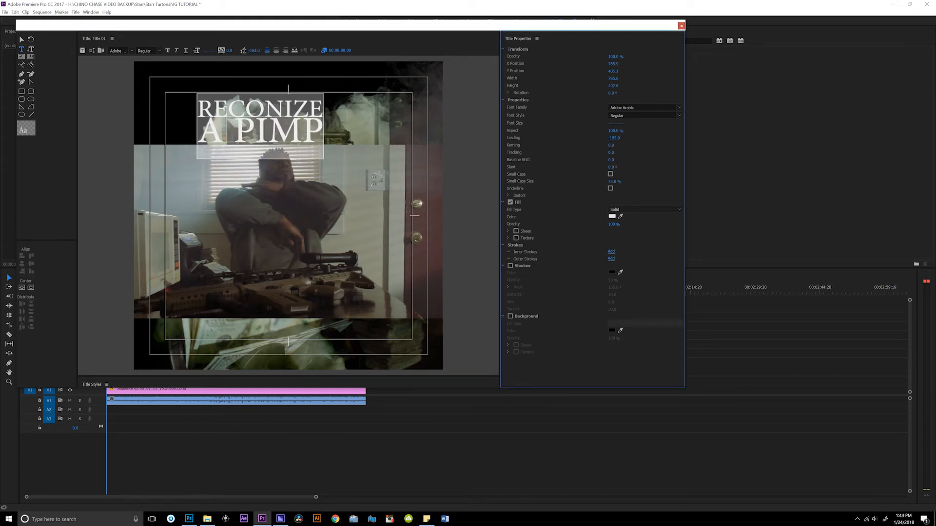
- Move the title text to the upper-left corner of the title-safe area and close the title editor
click(21, 40)
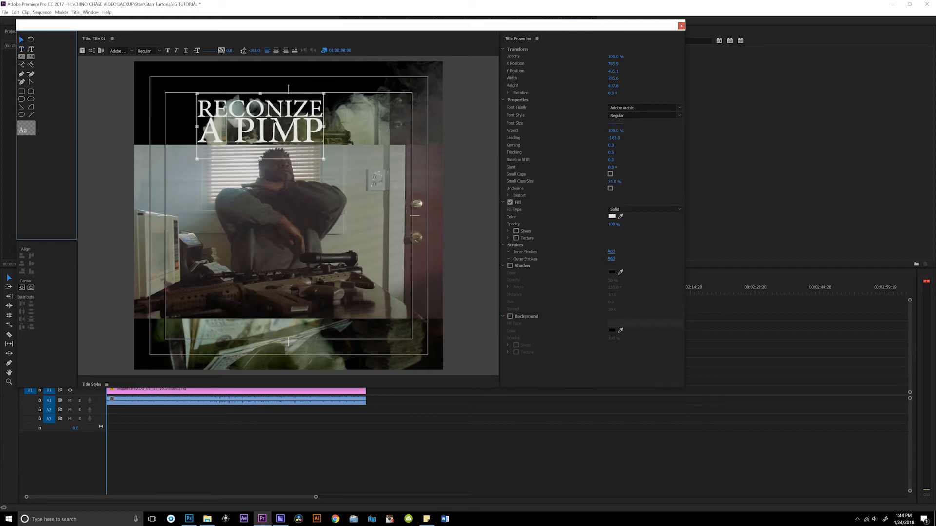
drag(288, 119, 255, 116)
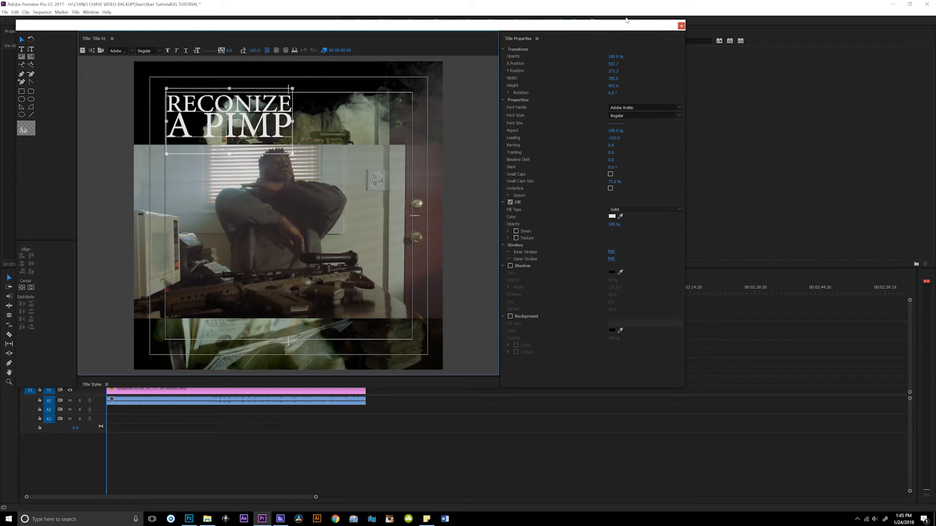
click(682, 25)
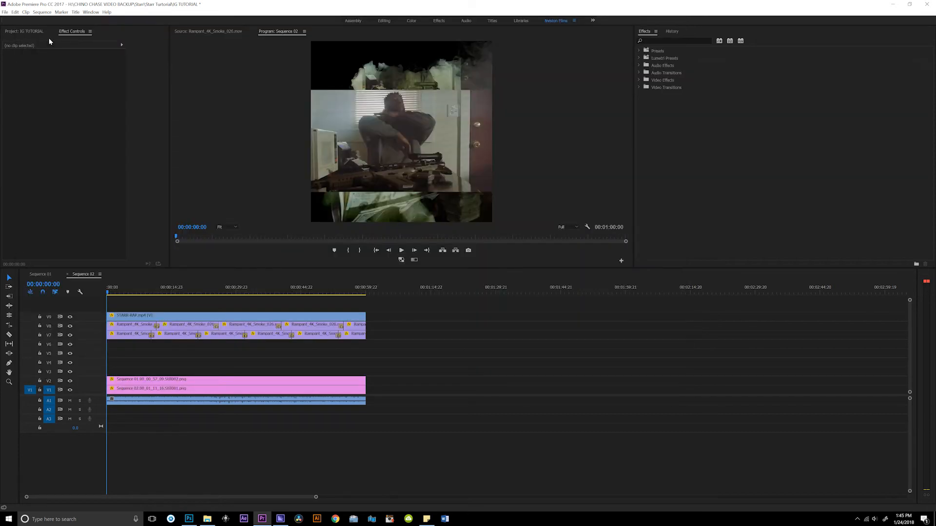
- Place Title 01 at the start of V3 and extend it to the end of the music video
click(25, 31)
drag(40, 126, 119, 371)
drag(303, 371, 366, 372)
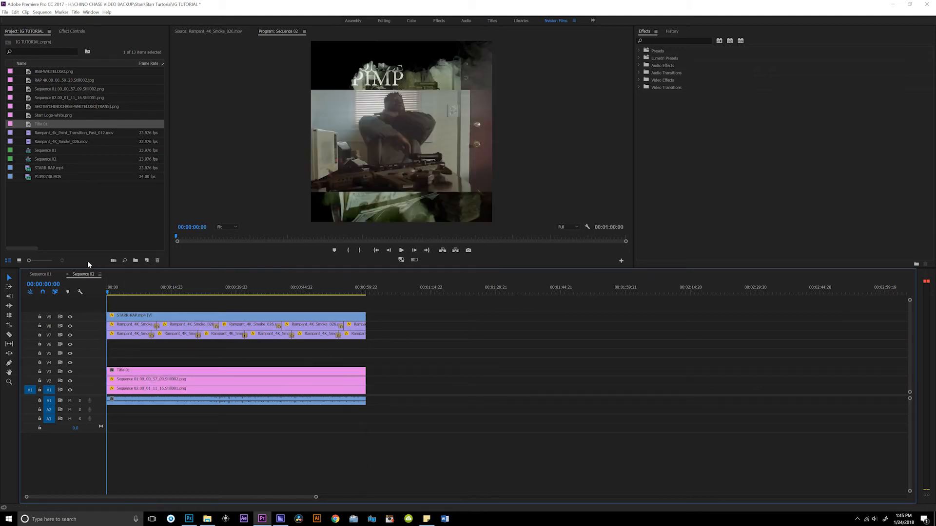
- Play the opening seconds to check how the title shows through the smoke, and return to the start
drag(110, 292, 89, 290)
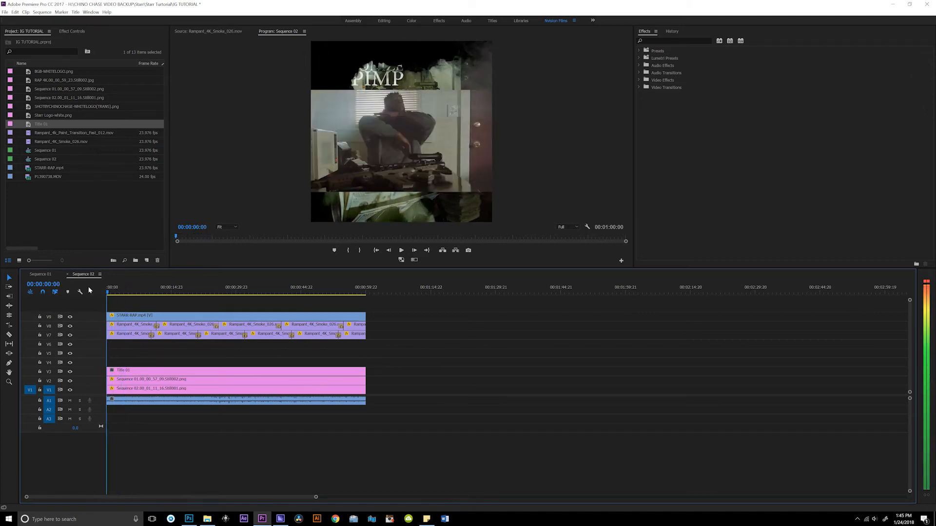
key(space)
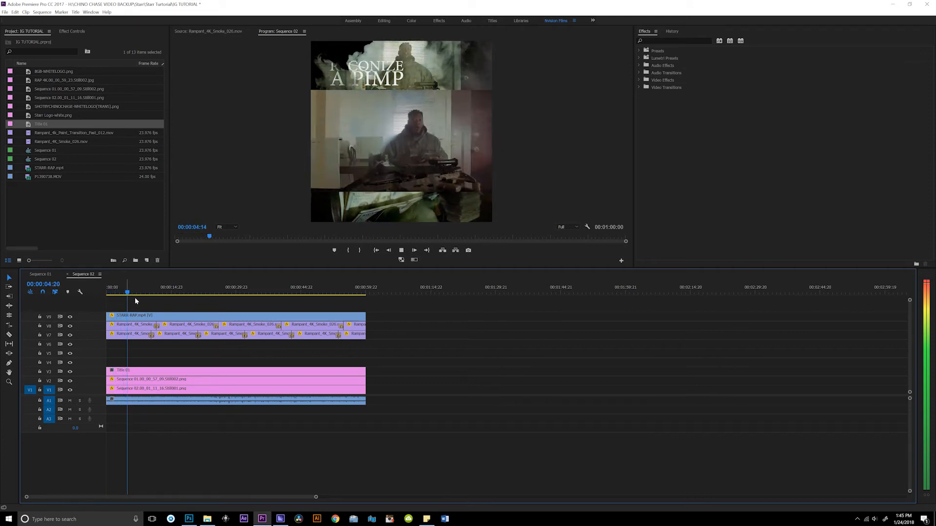
key(space)
drag(129, 291, 71, 281)
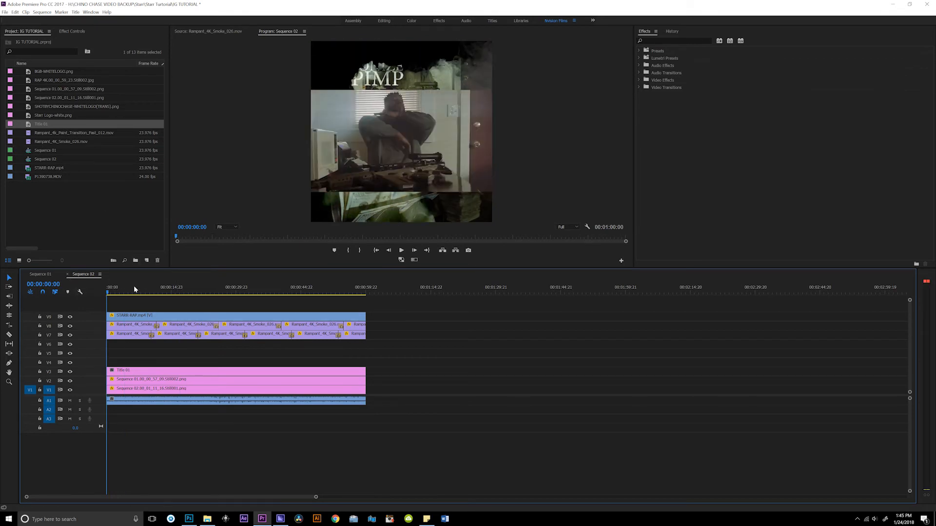
- Place Starr Logo-white.png at the start of V5 and extend it to the end of the music video
drag(135, 289, 142, 289)
click(57, 117)
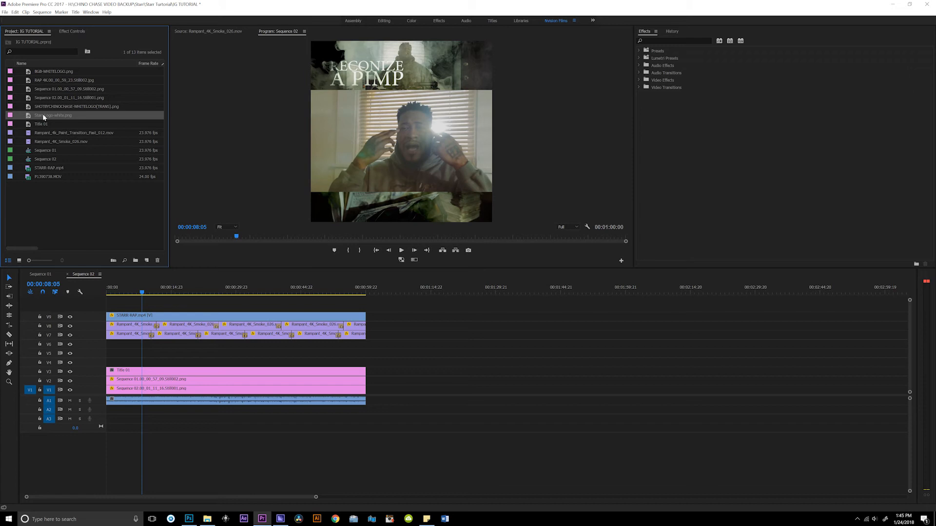
drag(137, 252, 363, 346)
click(153, 357)
- Scale down the Starr logo and position it centred directly above the title text in the upper bar
click(72, 31)
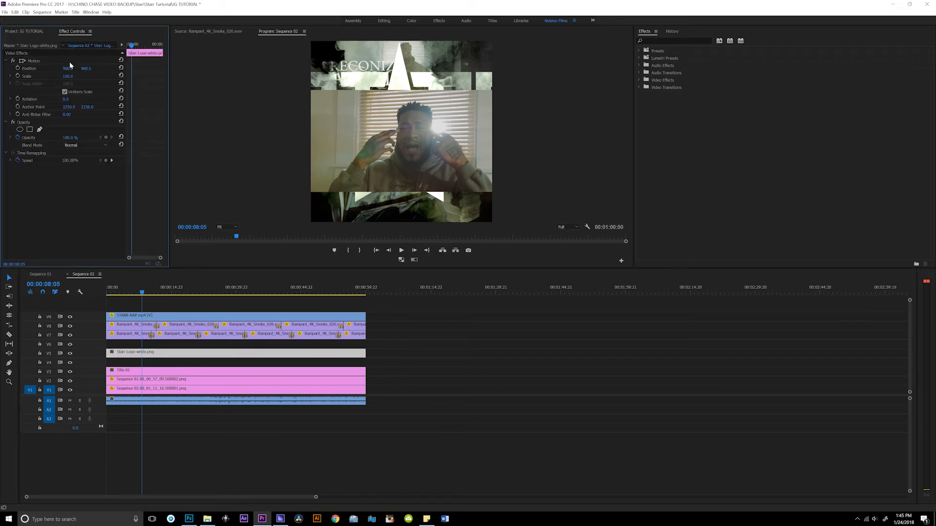
drag(67, 76, 27, 77)
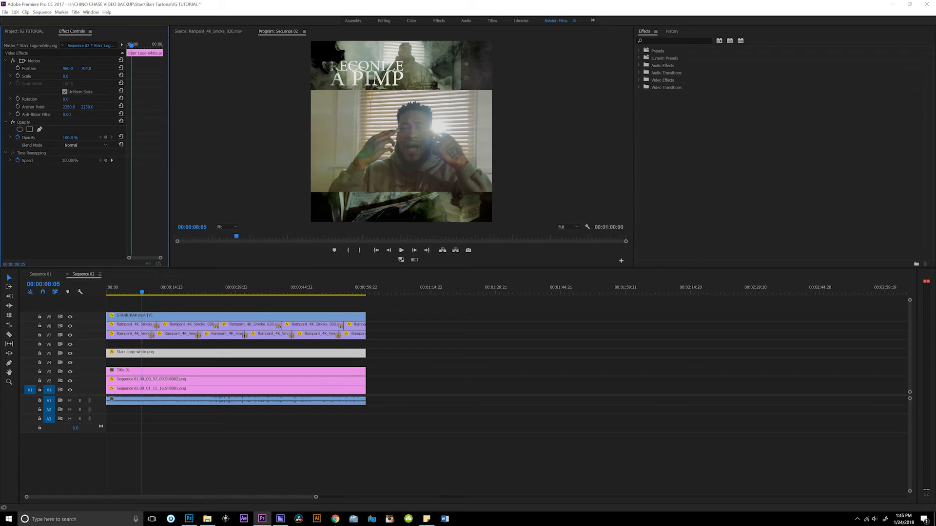
mouse_move(85, 69)
mouse_down()
mouse_move(49, 69)
mouse_move(70, 69)
mouse_up()
drag(137, 353, 137, 358)
- Place BGB-WHITELOGO.png at the start of V6 and extend it to the end of the music video
click(29, 32)
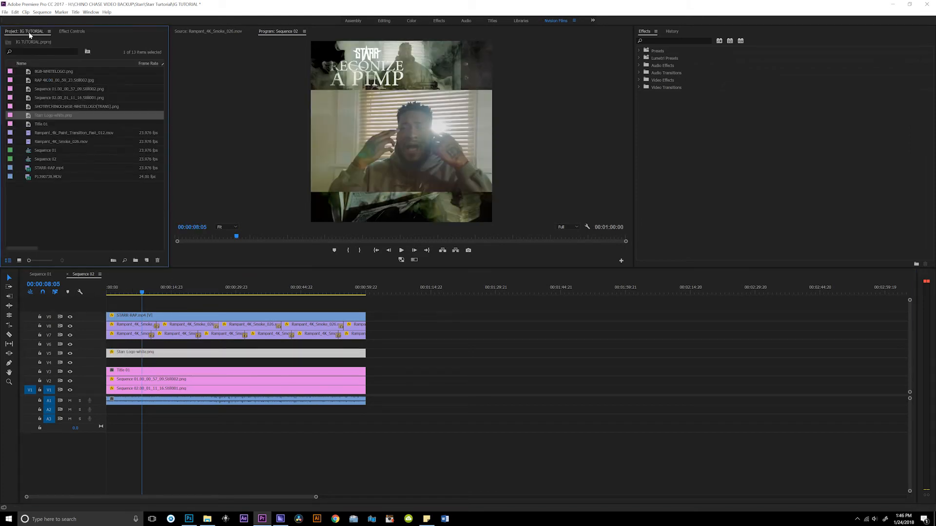
double_click(50, 71)
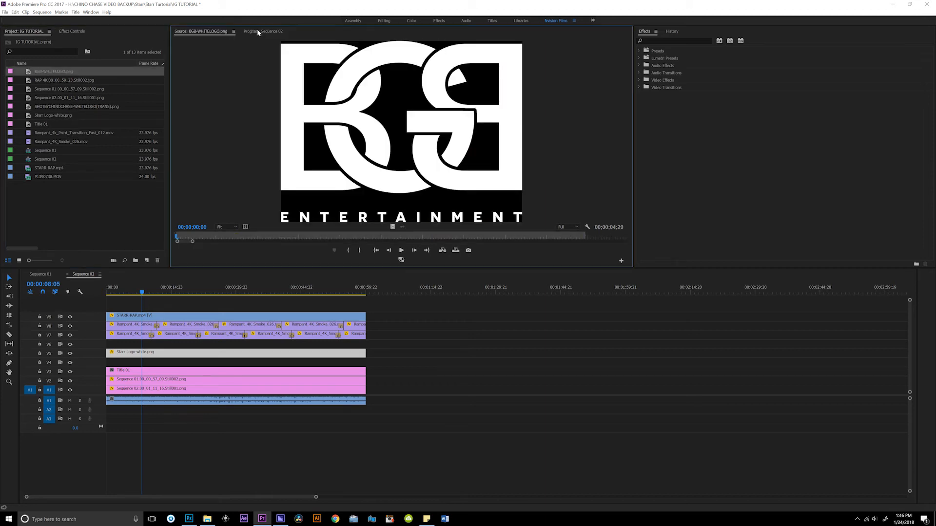
drag(147, 299, 366, 343)
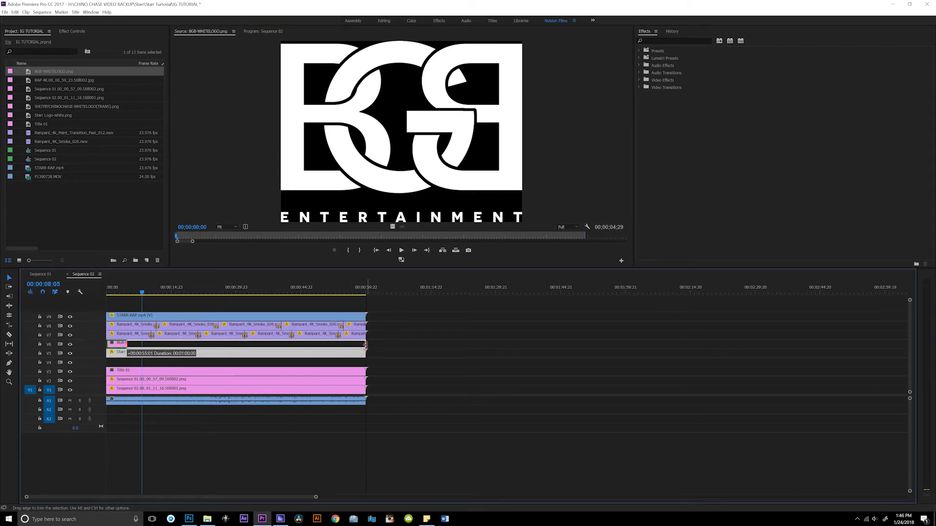
click(190, 344)
- Scale the BGB logo down to about 10 and position it at the right end of the upper bar
click(260, 32)
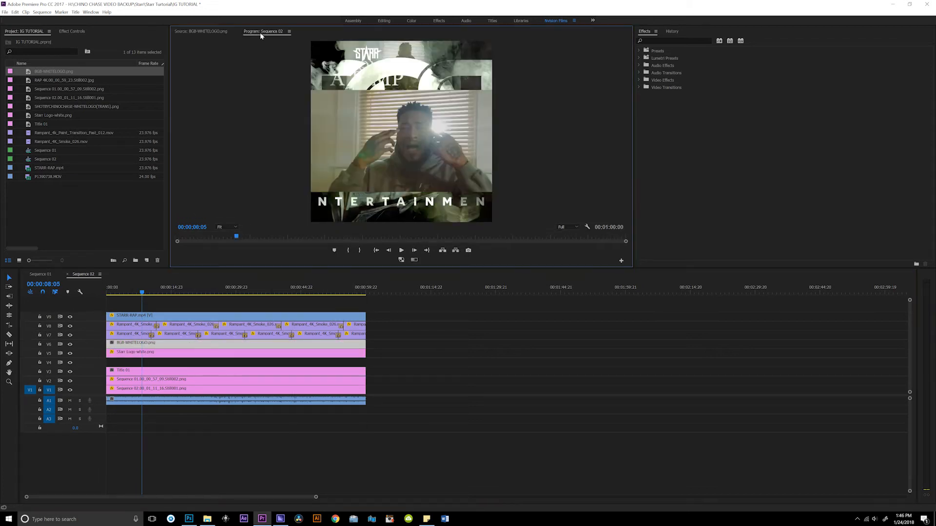
click(72, 31)
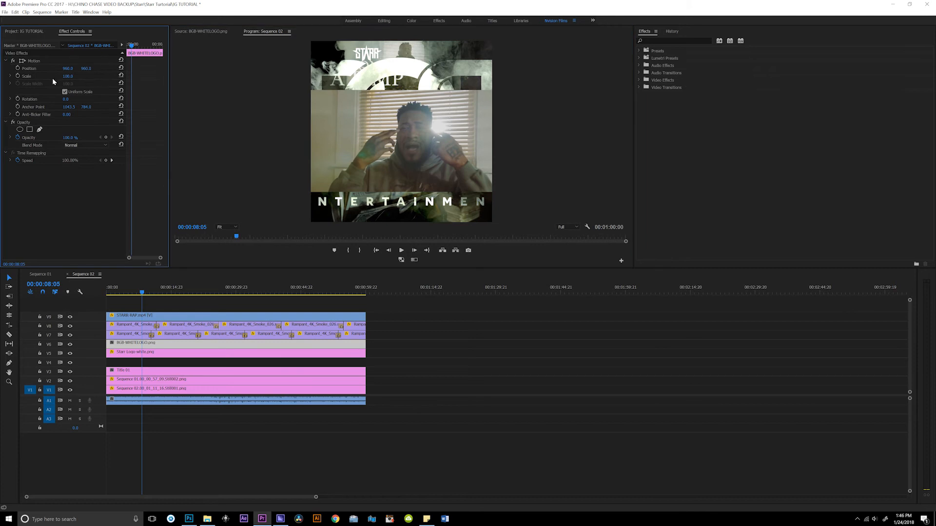
mouse_move(67, 76)
mouse_down()
mouse_move(53, 76)
mouse_move(71, 68)
mouse_move(51, 68)
mouse_move(59, 76)
mouse_up()
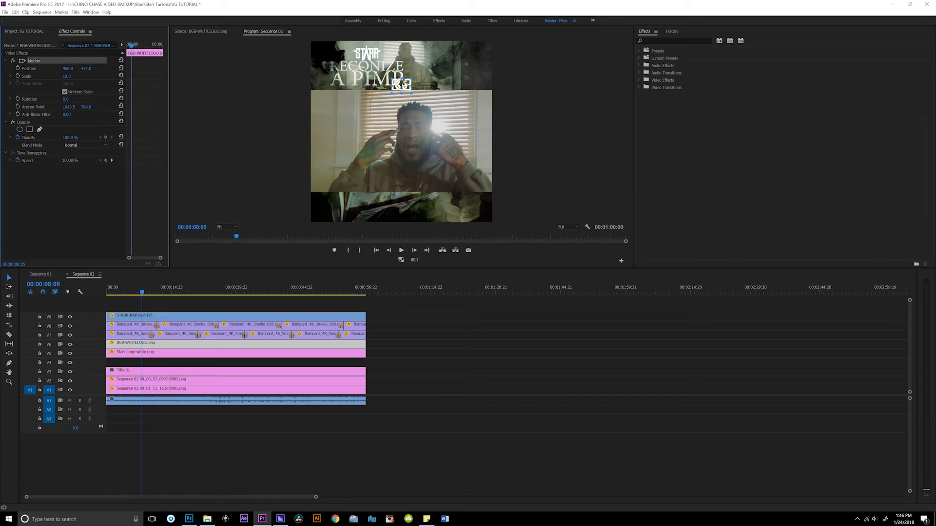
drag(403, 84, 485, 79)
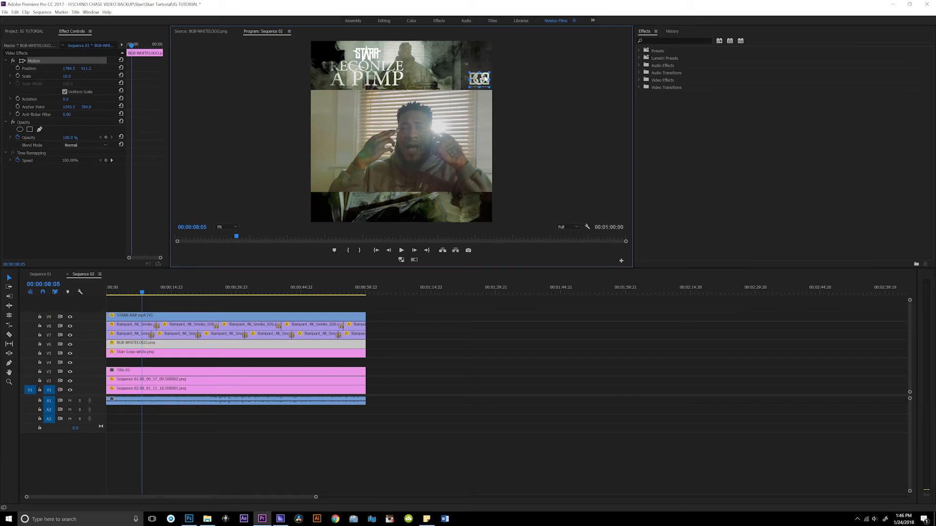
click(417, 336)
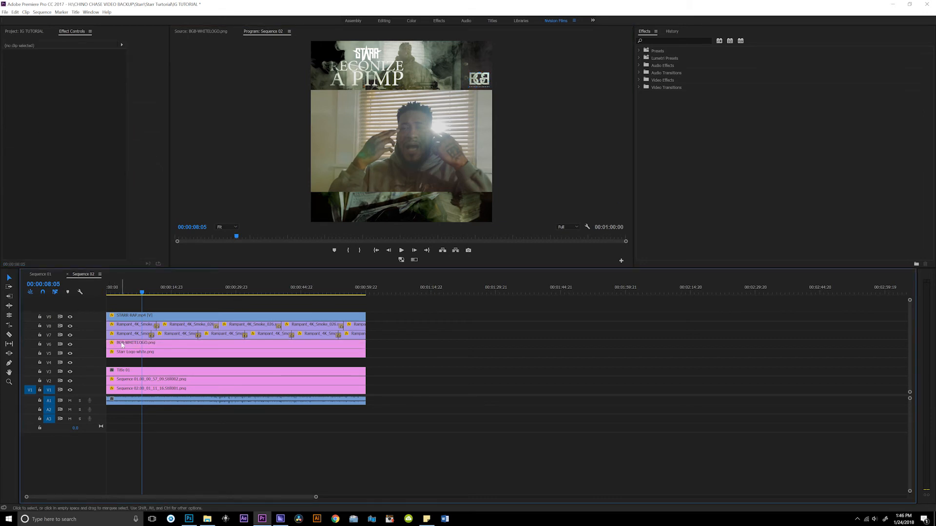
- Play the opening seconds and trim the start of the BGB-WHITELOGO.png clip to about four seconds into the sequence
drag(129, 292, 84, 292)
key(space)
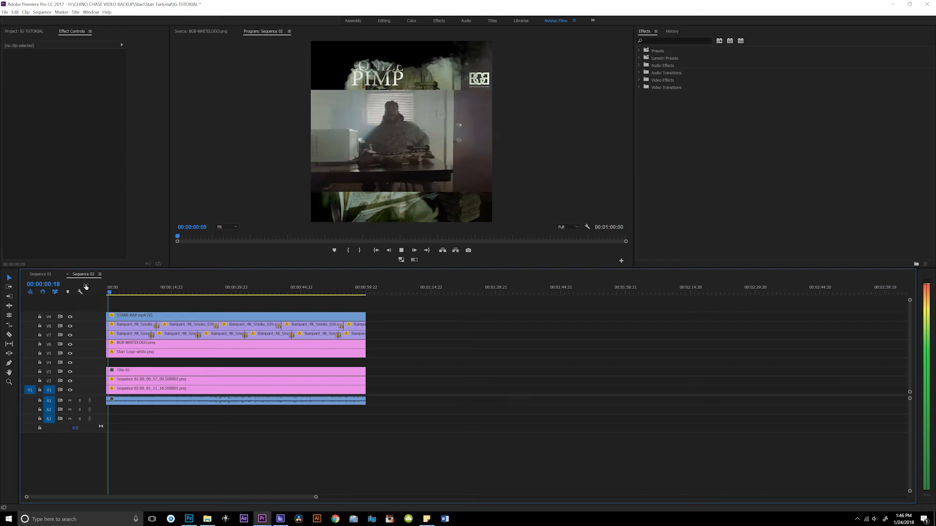
key(space)
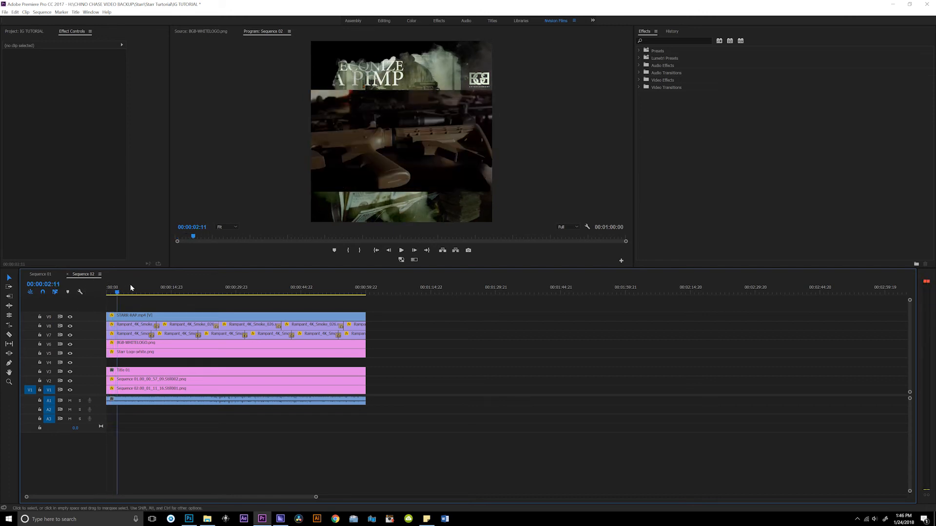
click(126, 344)
drag(107, 343, 126, 343)
drag(119, 293, 125, 293)
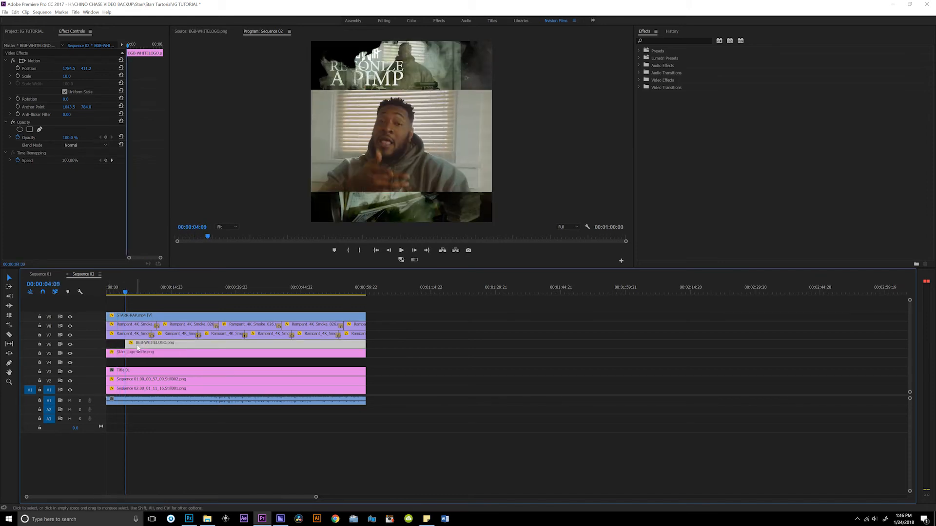
- Keyframe the BGB logo's position at the clip's start and at 00:00:21:20, moving the first keyframe beyond the frame's right edge
click(131, 45)
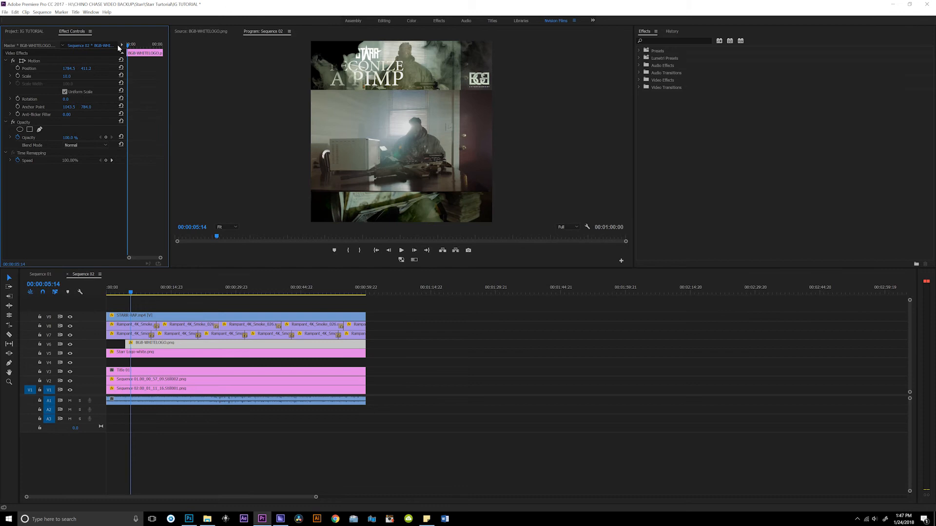
click(18, 69)
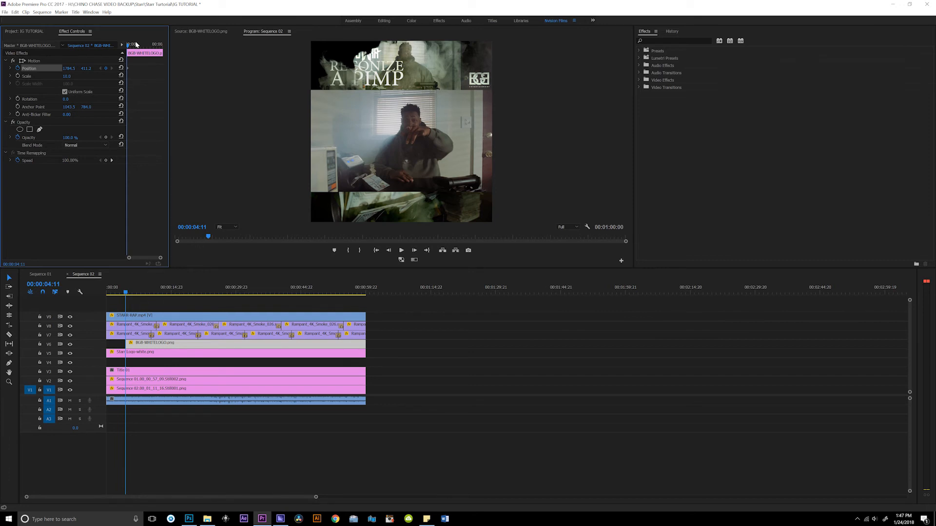
drag(136, 44, 137, 45)
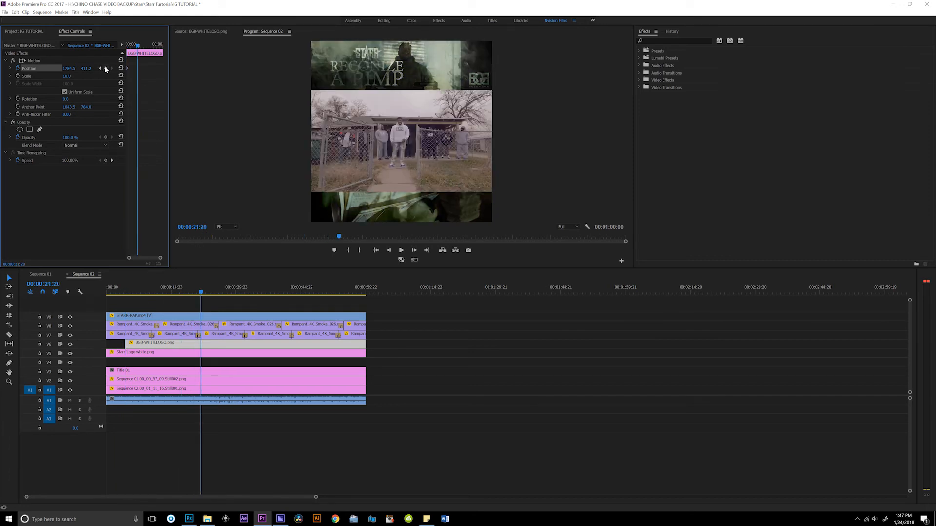
click(102, 69)
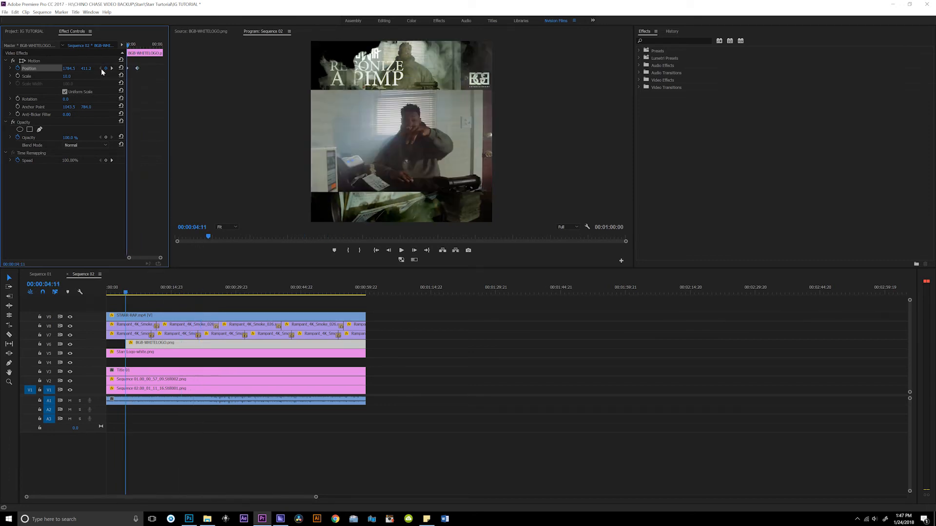
drag(69, 69, 114, 46)
- Shorten the BGB logo's slide-in by moving its second position keyframe to about two seconds after the first
key(space)
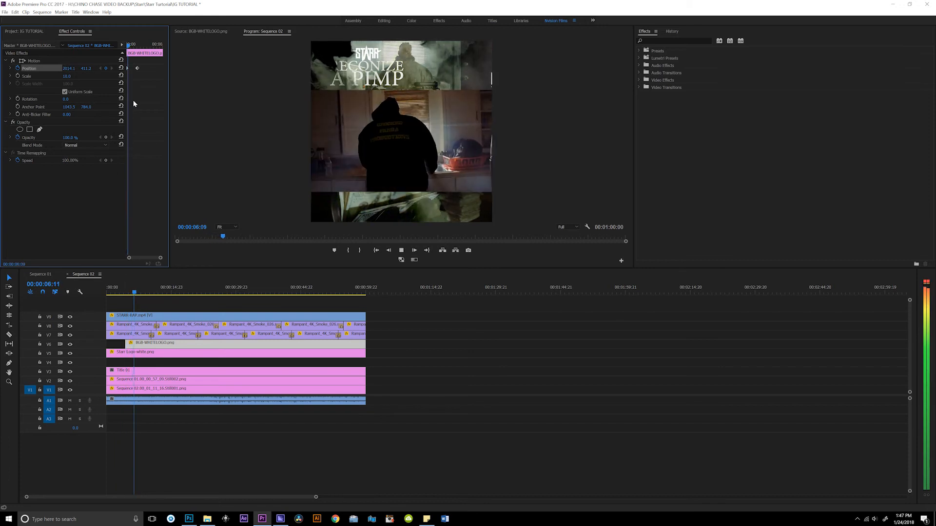
key(space)
drag(130, 47, 127, 71)
drag(160, 258, 285, 247)
drag(192, 238, 120, 238)
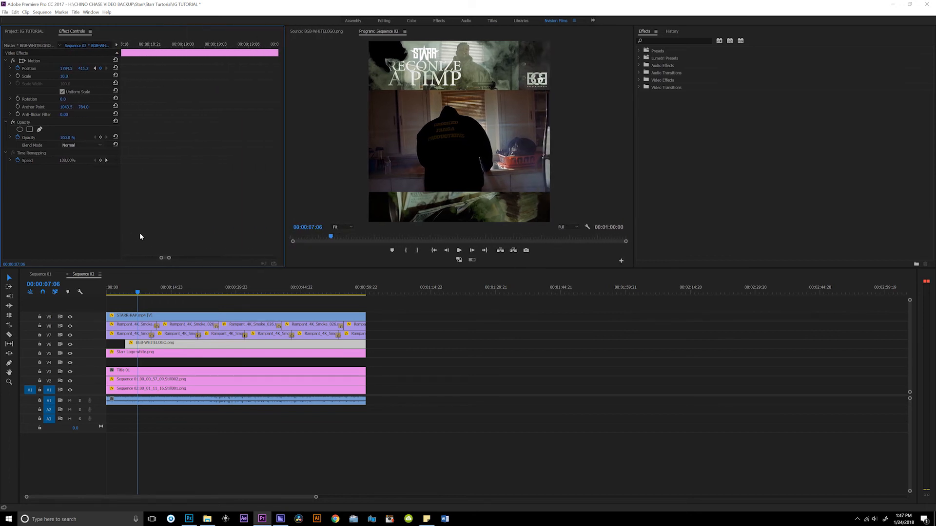
click(142, 348)
mouse_move(169, 258)
mouse_down()
mouse_move(219, 249)
mouse_move(181, 255)
mouse_up()
drag(163, 46, 110, 48)
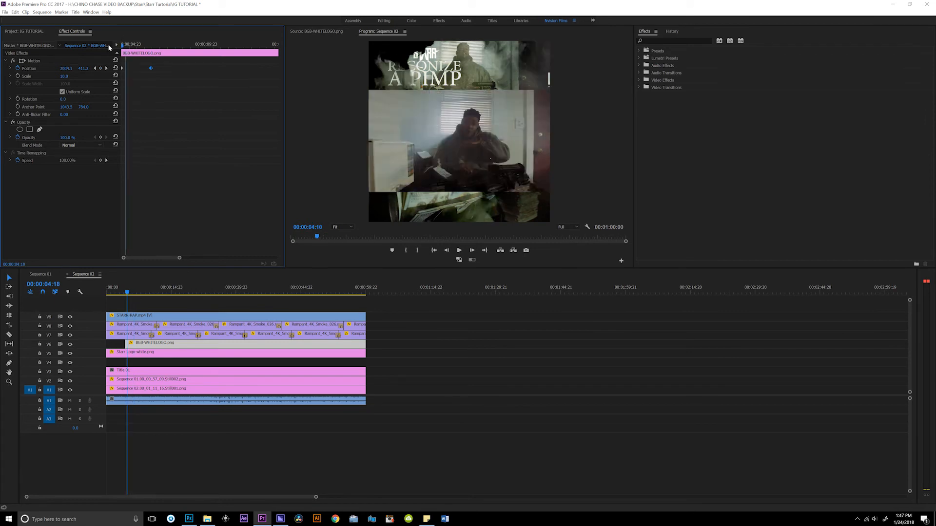
- Play back the BGB logo's slide-in, and replay the sequence from the start
key(space)
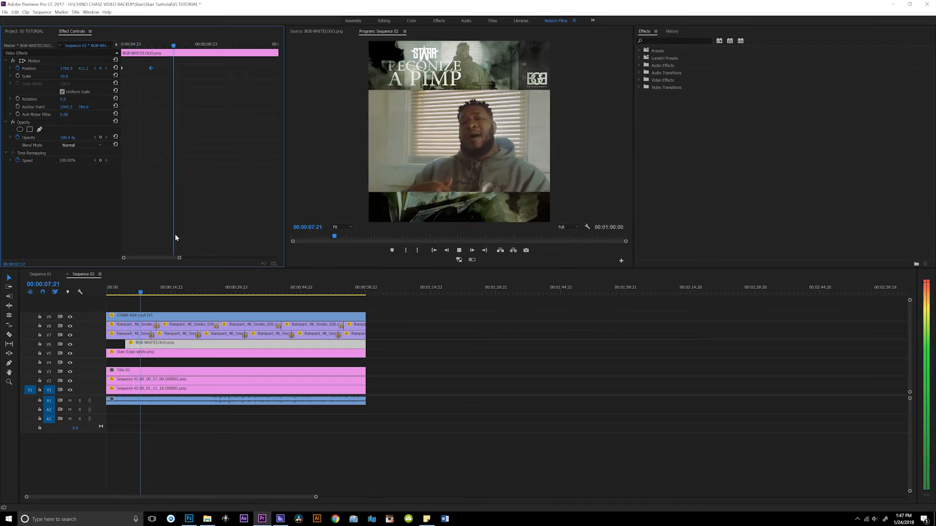
drag(113, 294, 98, 293)
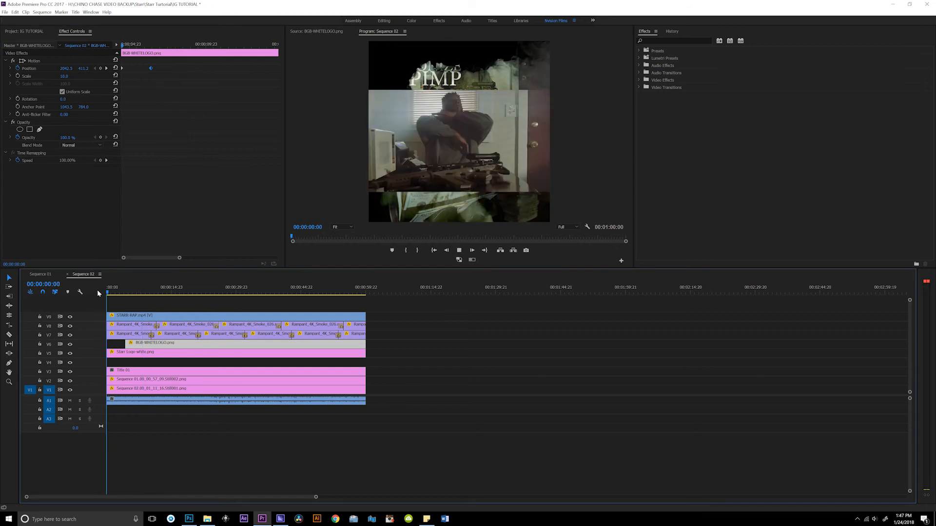
key(space)
- Place SHOTBYCHINOCHASE-WHITELOGO(TRANS).png at the start of V4 and extend it to the end of the music video
click(24, 31)
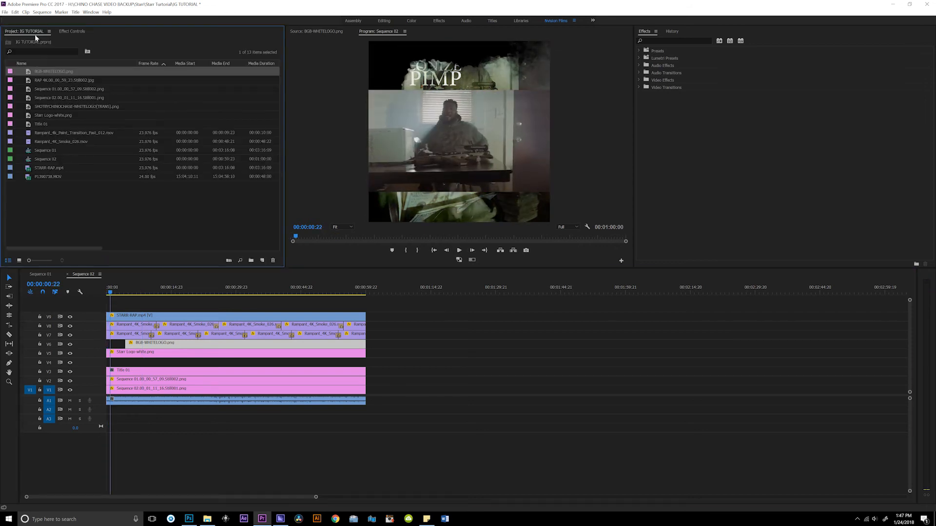
drag(52, 105, 366, 363)
click(161, 364)
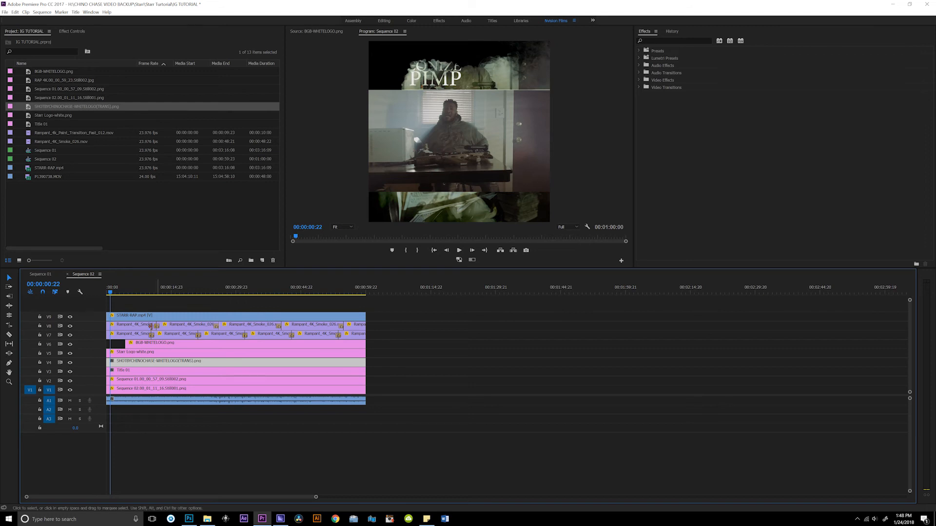
- Scale down the SHOTBYCHINOCHASE logo and move it into the lower bar beneath the music video
click(68, 29)
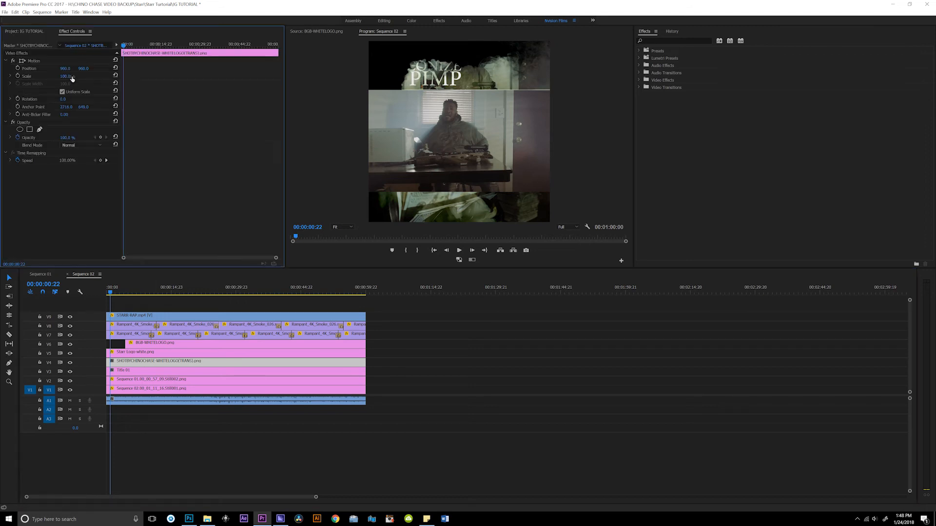
key(ctrl+s)
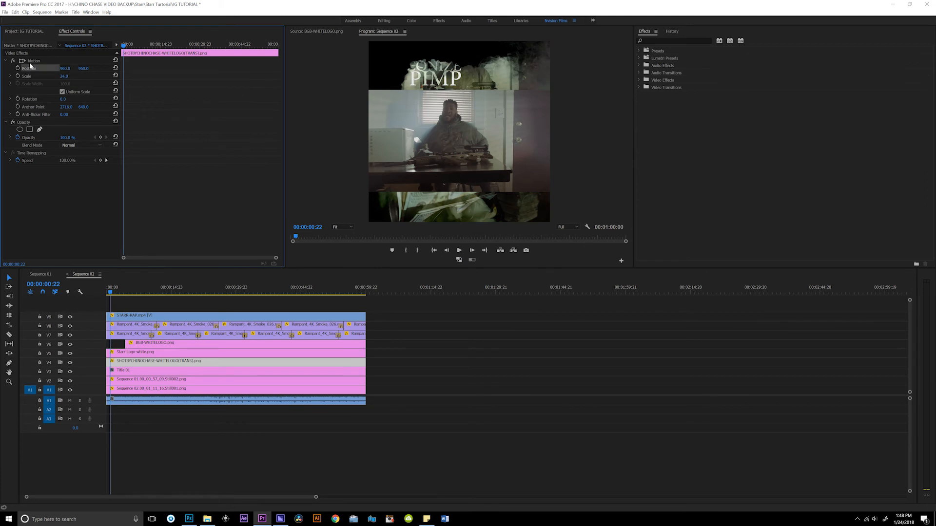
click(45, 61)
drag(472, 126, 464, 202)
drag(63, 77, 52, 77)
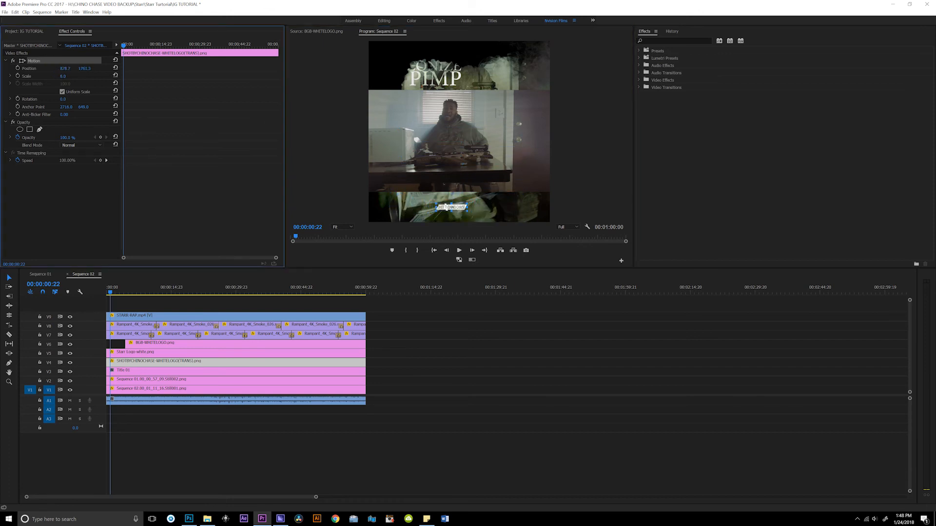
- Set the SHOTBYCHINOCHASE logo's scale to 7 and fine-tune its position to about 984.7, 1748.2 in the lower bar
click(69, 77)
key(Up)
click(58, 174)
drag(85, 68, 80, 68)
drag(445, 204, 454, 204)
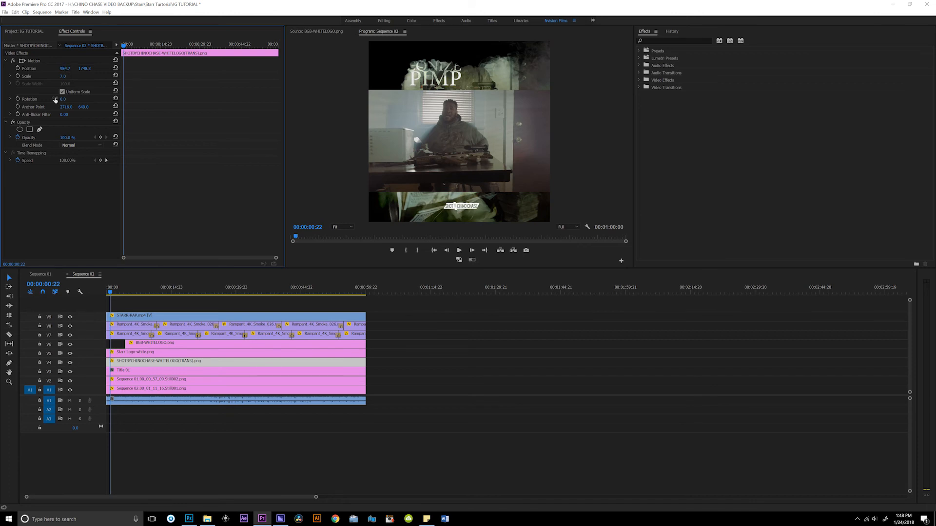
- Play the opening seconds to check the SHOTBYCHINOCHASE logo in the lower bar
click(110, 292)
key(space)
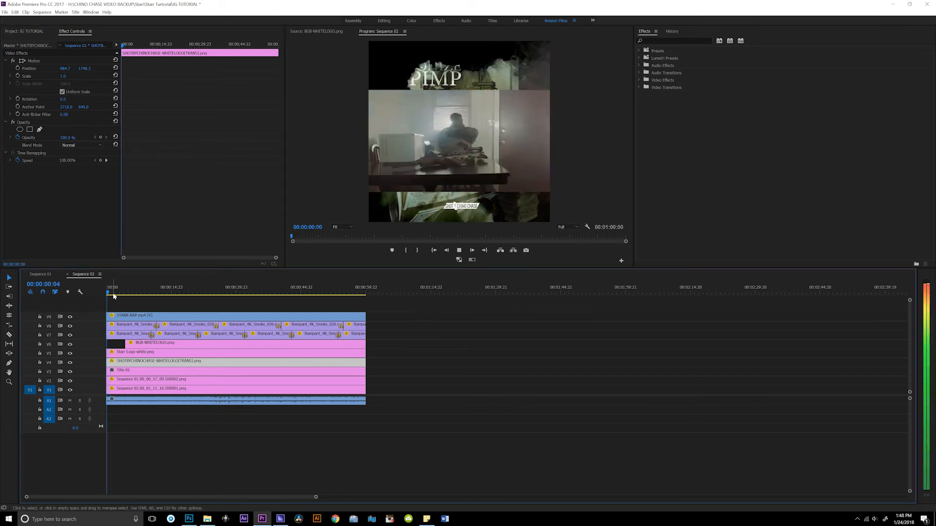
key(space)
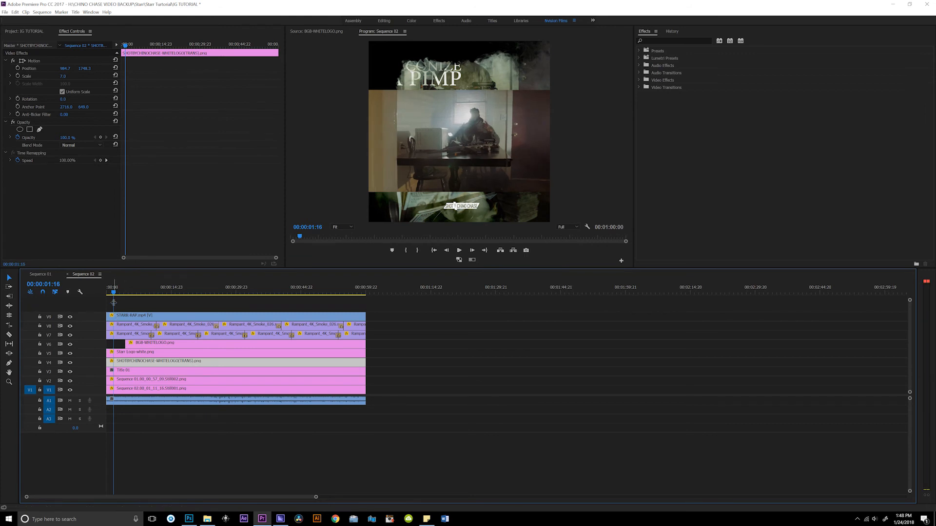
- Shift the SHOTBYCHINOCHASE logo and all clips above it up one track, leaving V4 empty
drag(376, 365, 91, 321)
drag(118, 361, 120, 352)
click(121, 360)
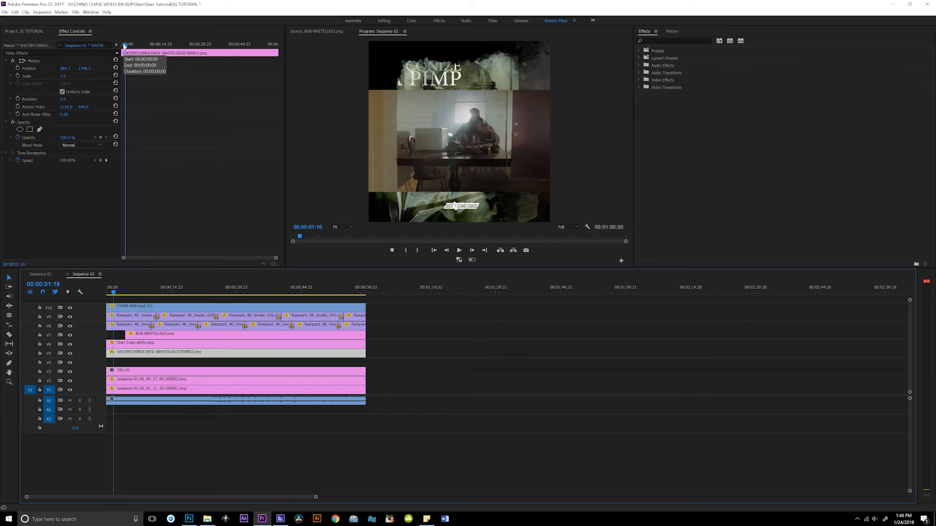
- Add position and opacity keyframes to the SHOTBYCHINOCHASE logo at the sequence start and at 00:00:02:16
drag(130, 47, 114, 47)
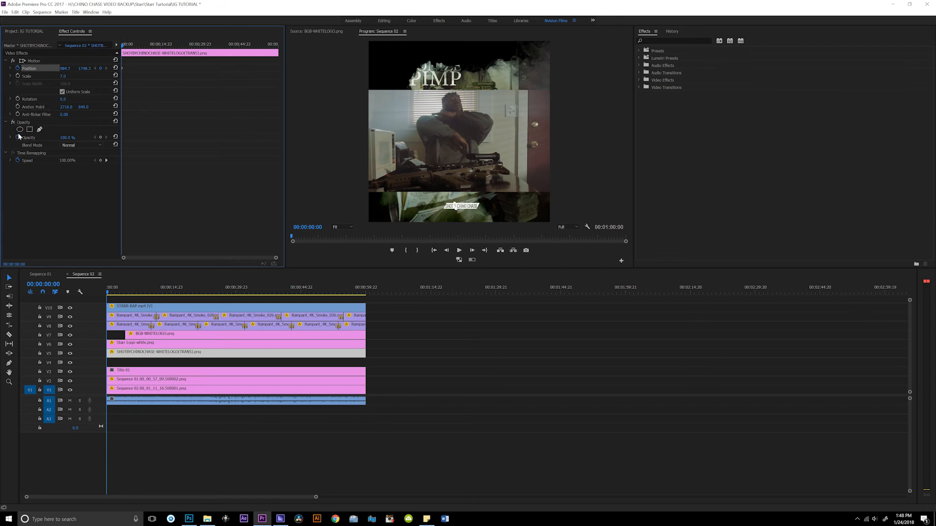
click(99, 138)
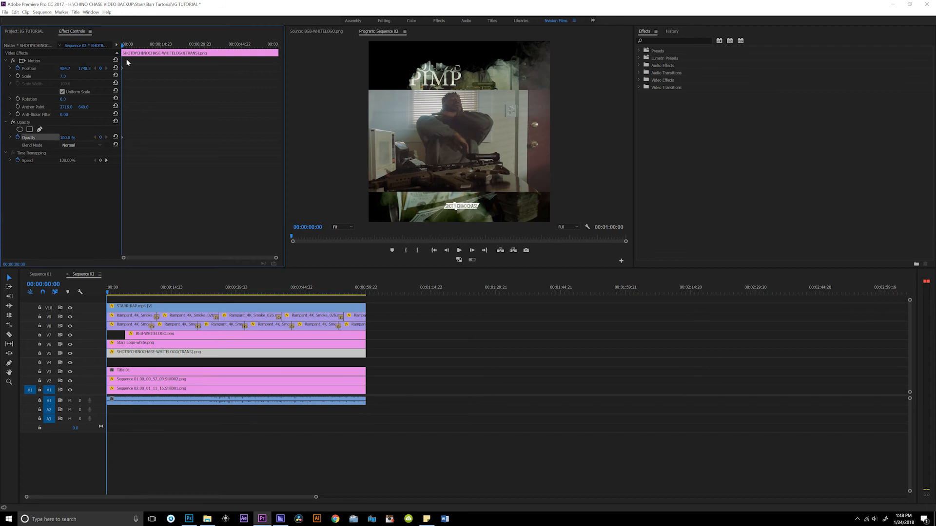
drag(125, 46, 129, 49)
click(101, 68)
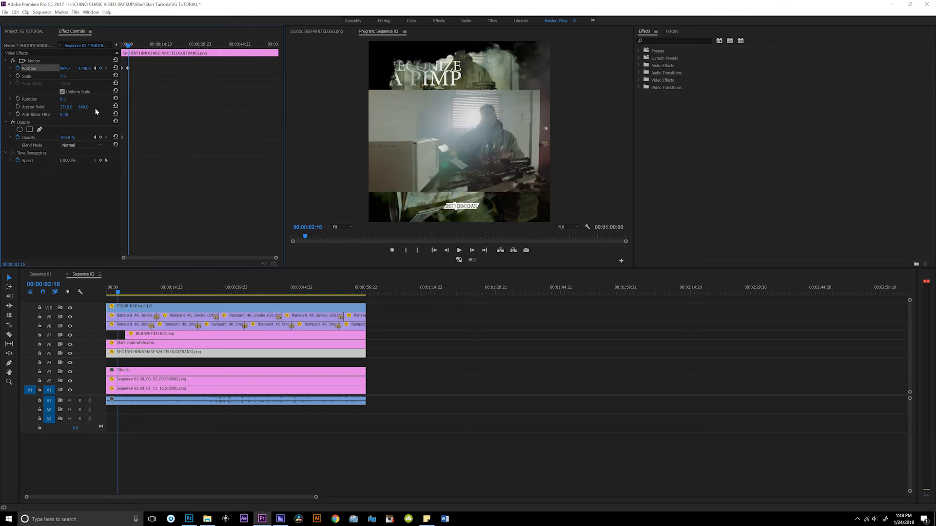
click(100, 137)
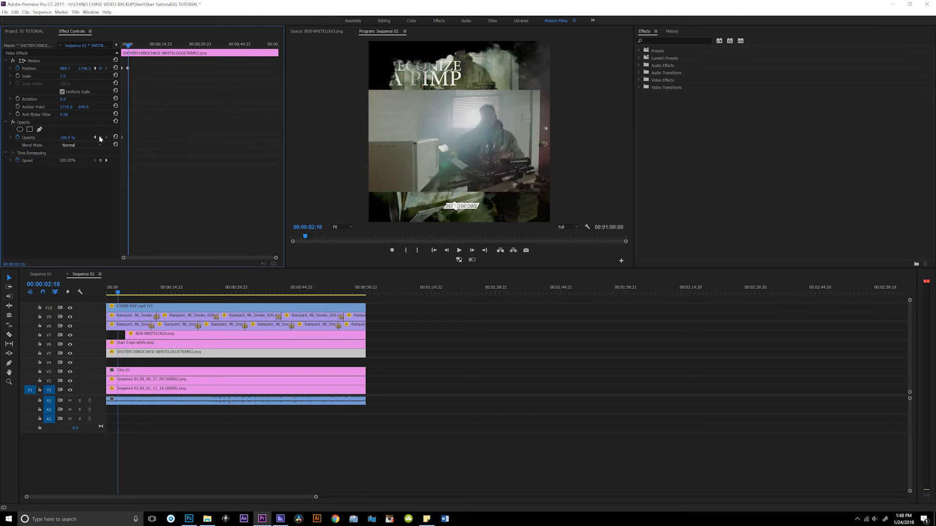
- At the SHOTBYCHINOCHASE logo's first keyframes, lower its vertical position to about 1852 and set its opacity to 0%
click(96, 69)
click(61, 70)
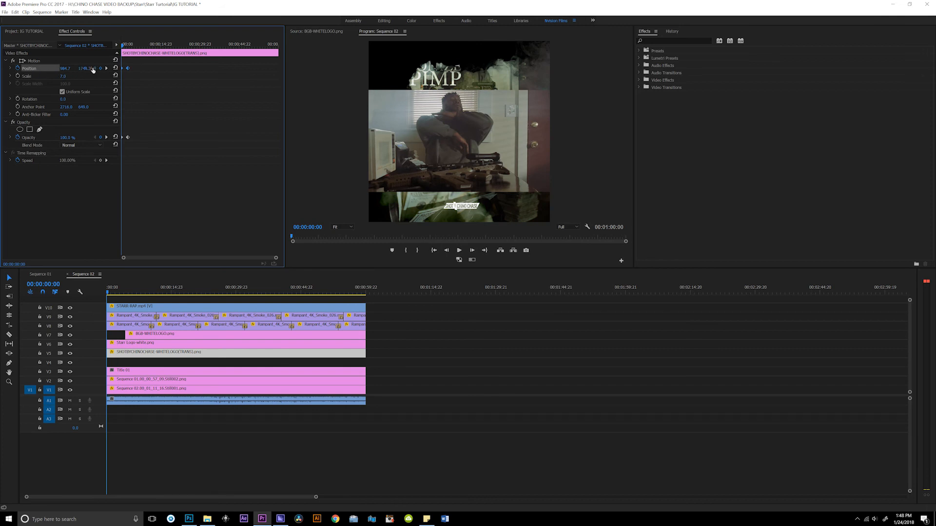
drag(84, 69, 122, 68)
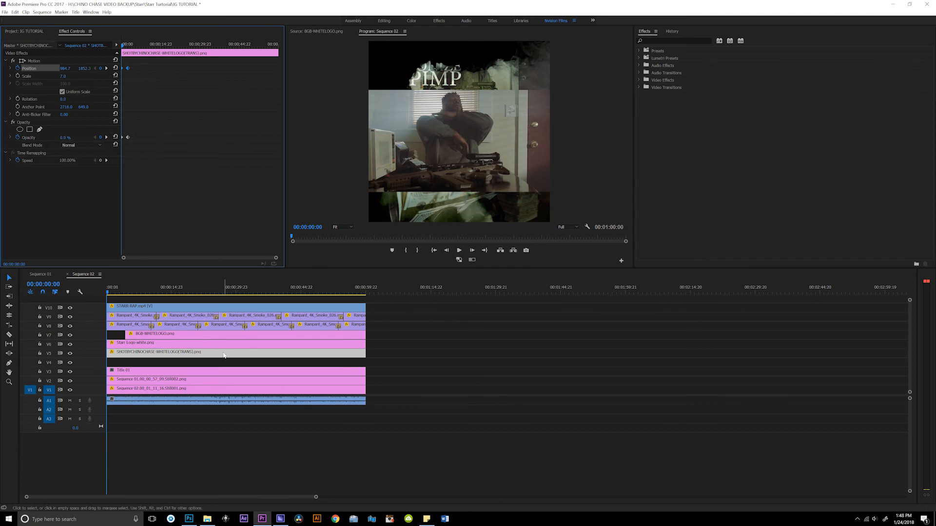
- Play the opening seconds to check how the SHOTBYCHINOCHASE logo rises and fades in, and scrub ahead to 00:00:07:08
key(space)
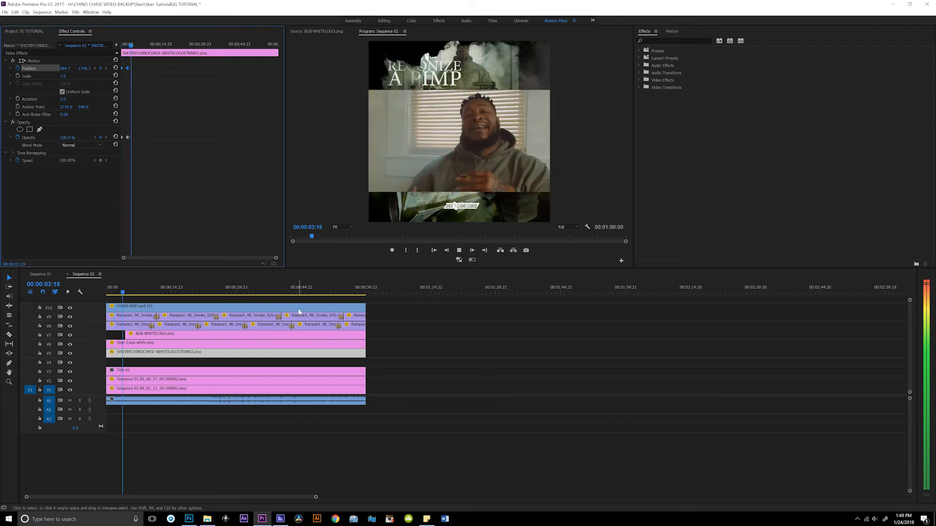
key(space)
mouse_move(128, 293)
mouse_down()
mouse_move(111, 294)
mouse_move(139, 291)
mouse_up()
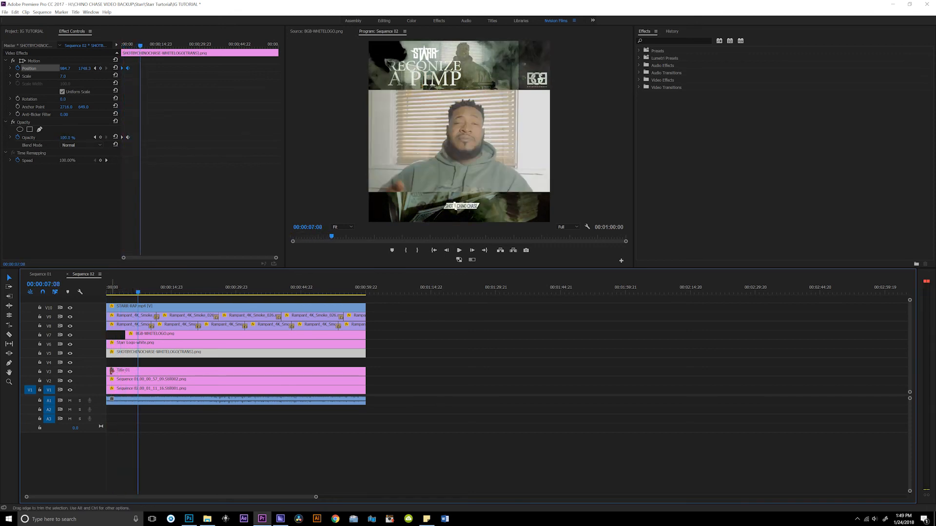
- Trim the beginning of Title 01 on V3 so it starts at 00:00:05:04
drag(123, 371, 129, 371)
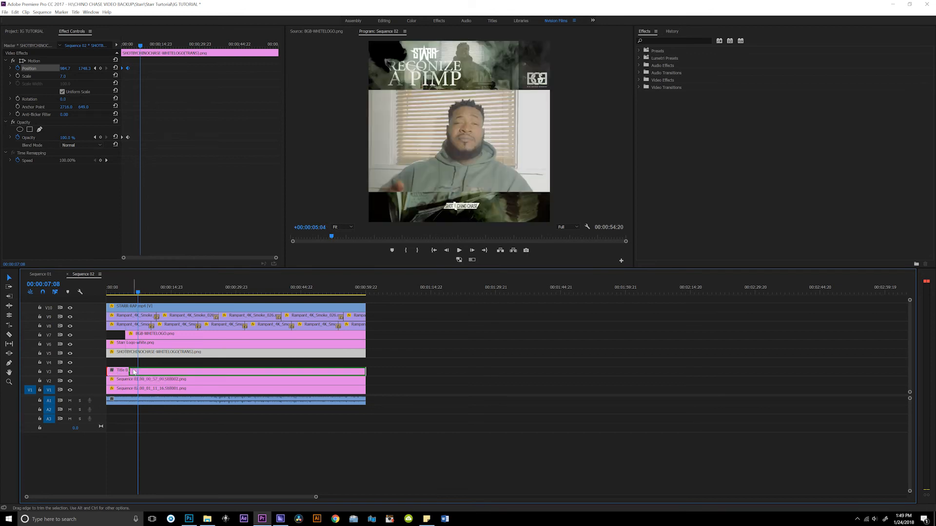
- Open Rampant_4k_Paint_Transition_Fast_012.mov in the source viewer and mark its out point at 00:00:01:15
click(24, 31)
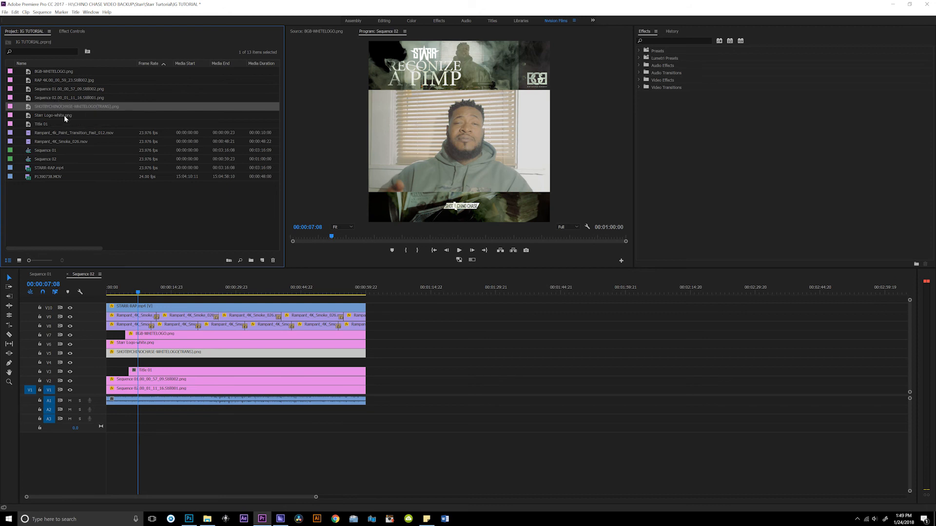
double_click(83, 133)
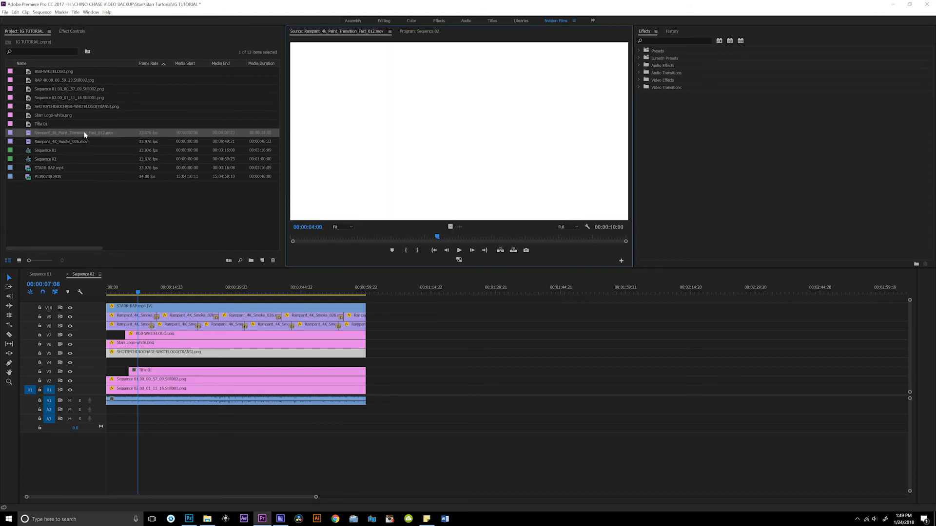
drag(293, 239, 346, 234)
key(o)
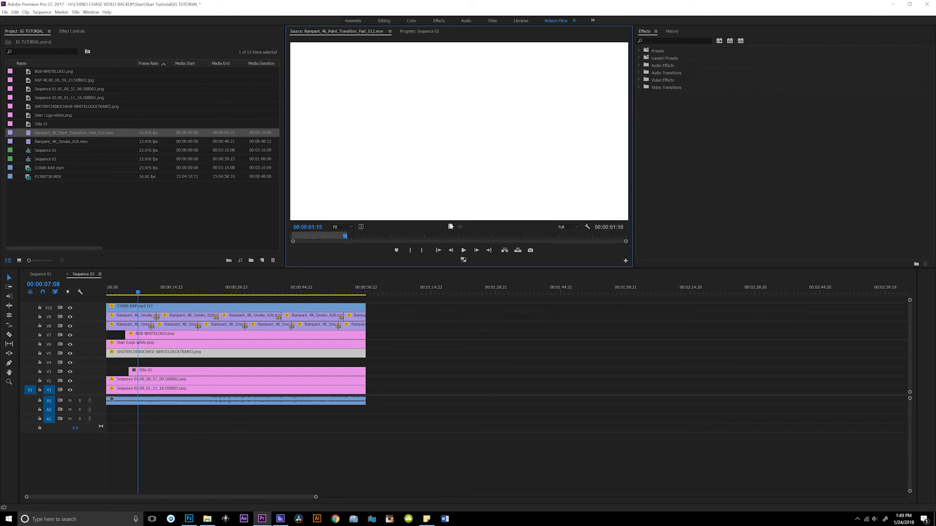
- Place only the video of the marked paint transition on V4 above Title 01, aligned with the title's start
drag(449, 226, 135, 365)
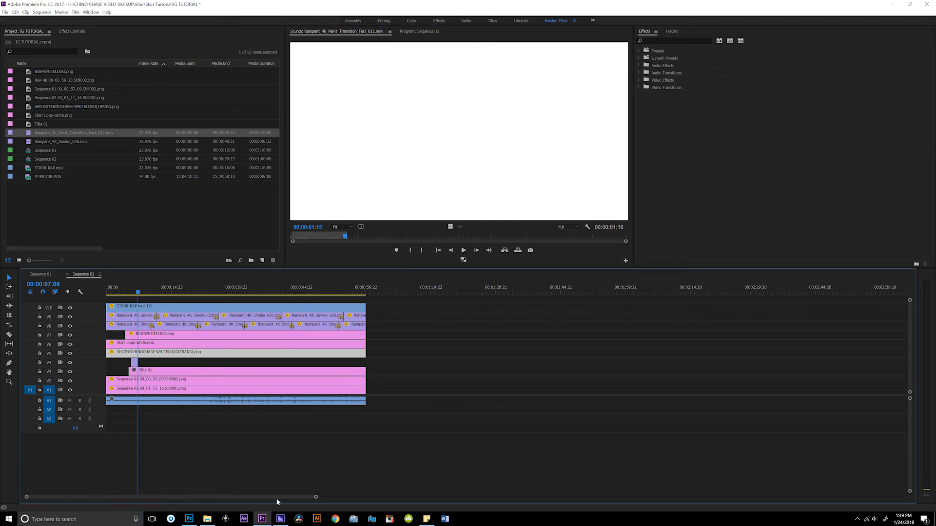
drag(316, 498, 111, 497)
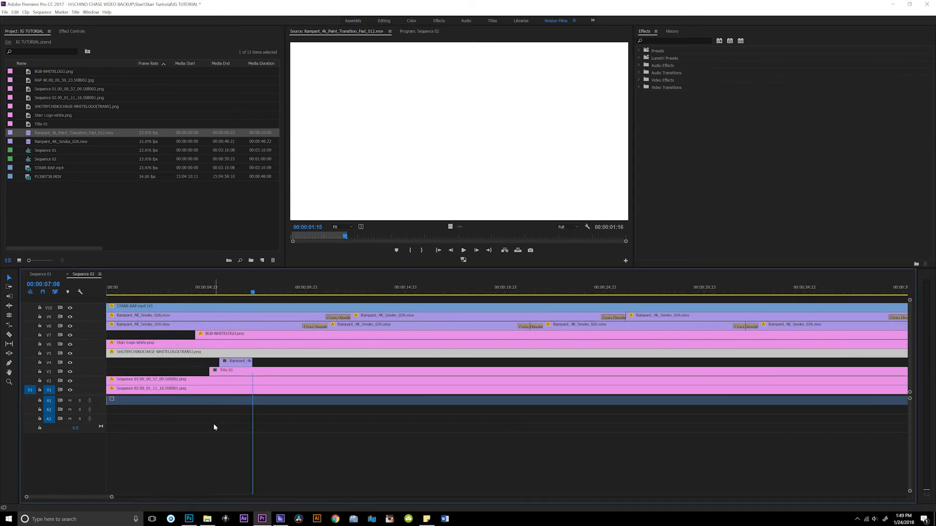
drag(234, 366, 223, 366)
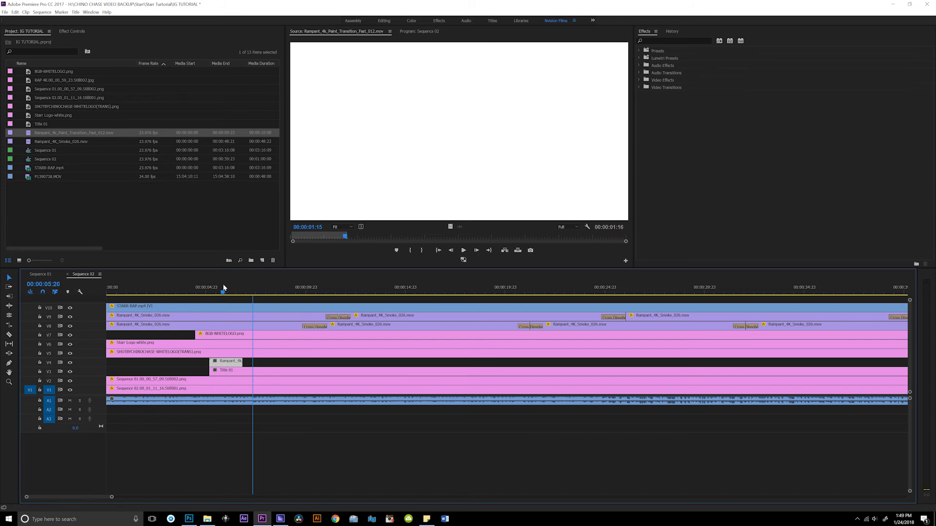
- Scale the paint transition clip to 20 and position it over the title in the upper bar at about 611.8, 371.6
click(223, 288)
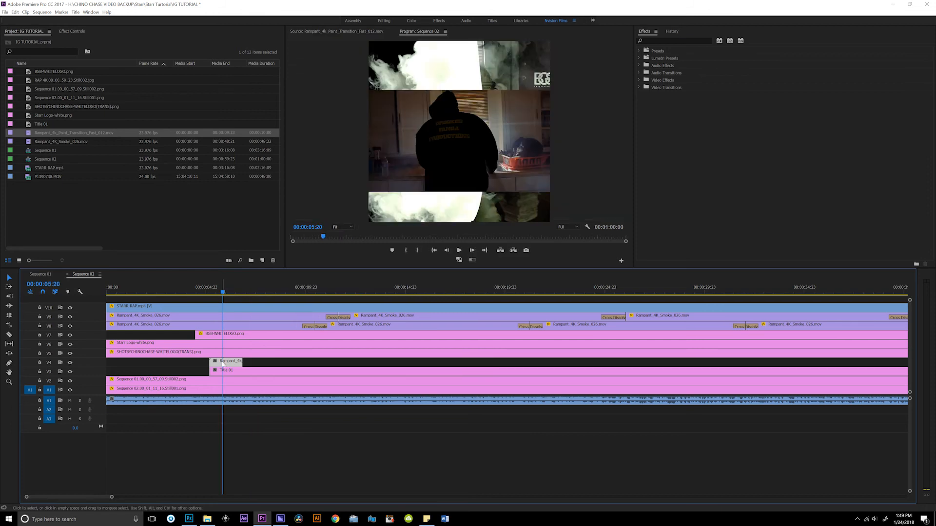
click(78, 32)
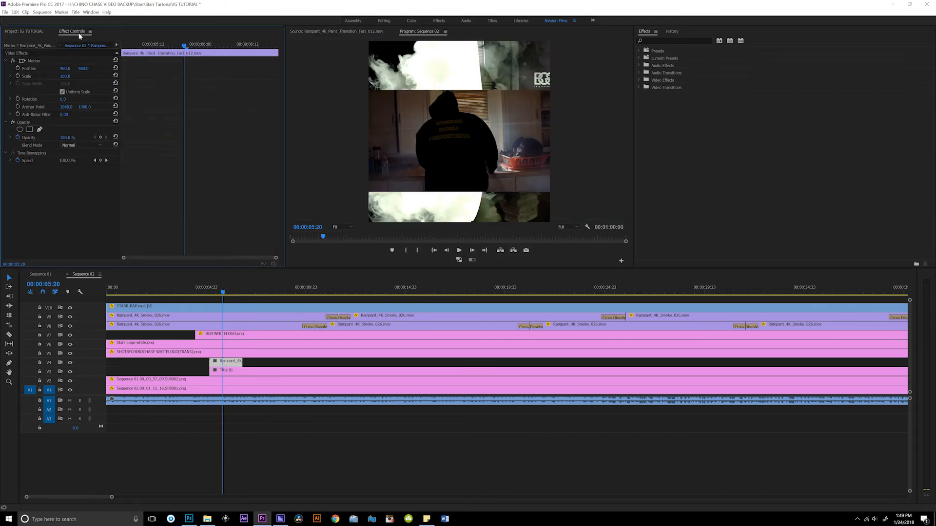
click(34, 62)
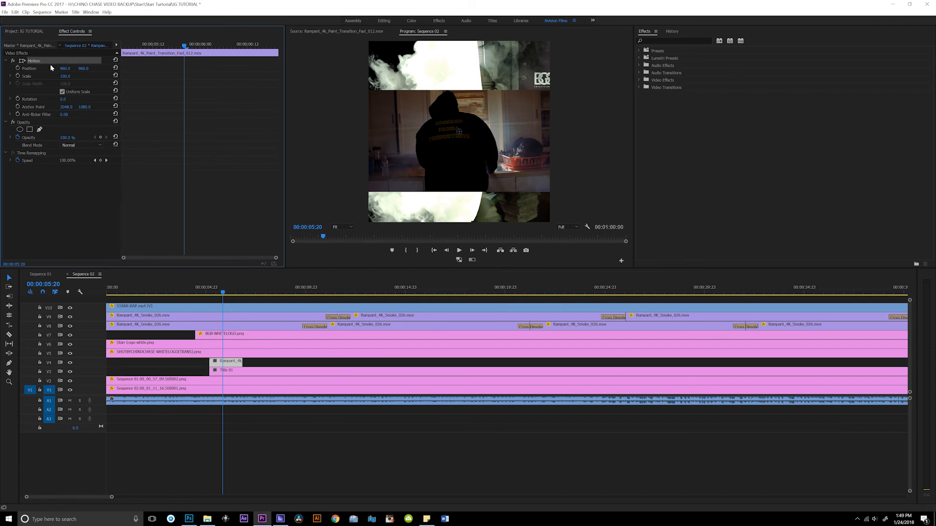
drag(65, 76, 33, 77)
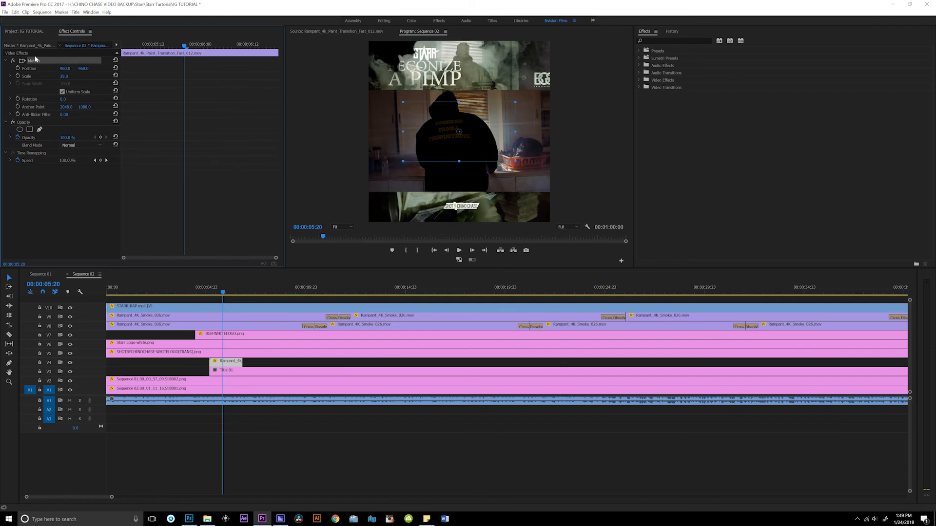
drag(407, 133, 379, 82)
drag(218, 293, 212, 293)
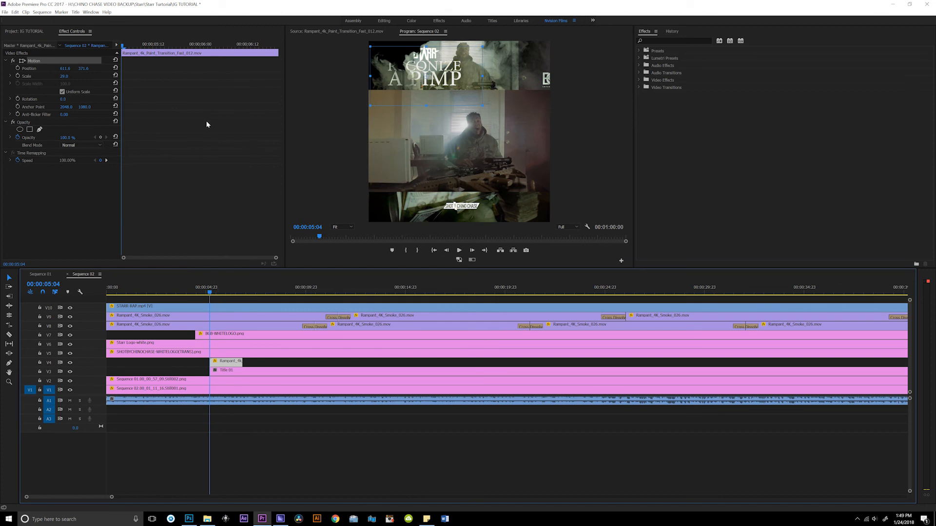
drag(61, 79, 45, 79)
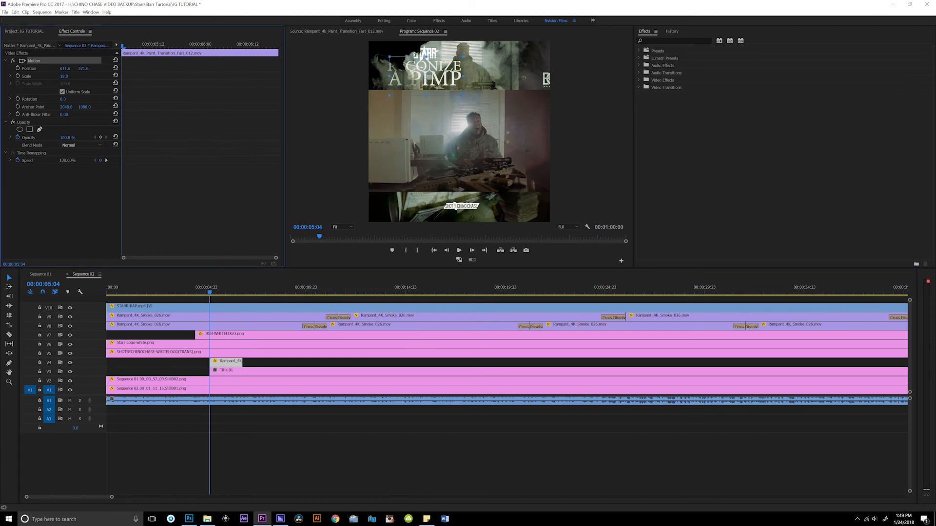
click(64, 77)
drag(209, 290, 239, 289)
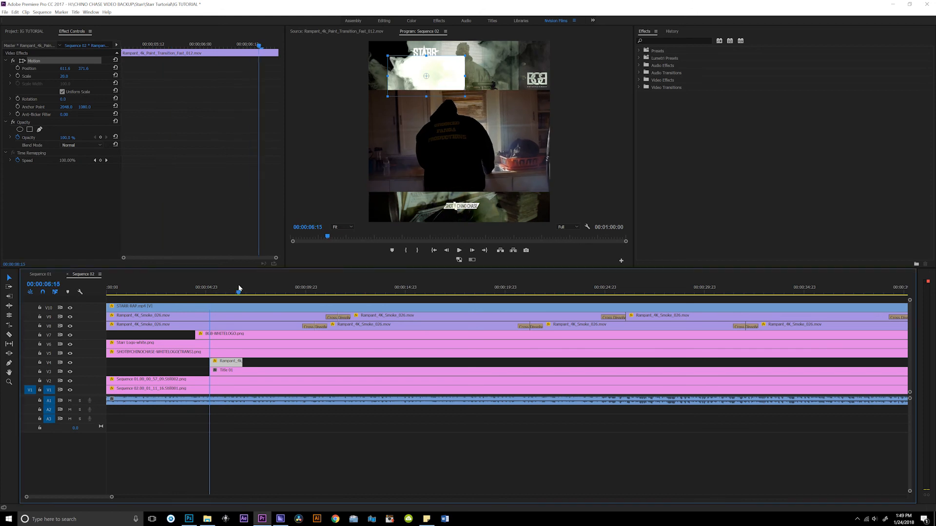
- Find the Track Matte Key effect by searching for "track matte" and apply it to Title 01
click(230, 369)
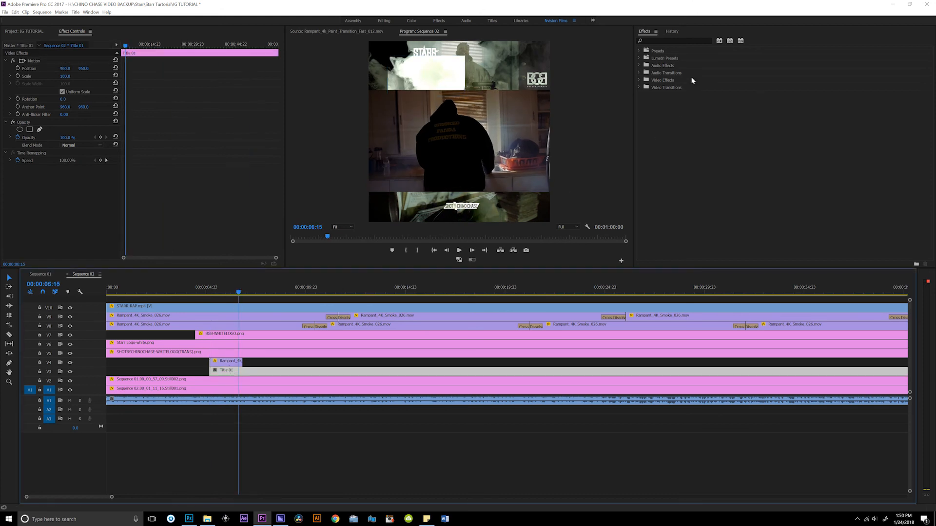
click(662, 40)
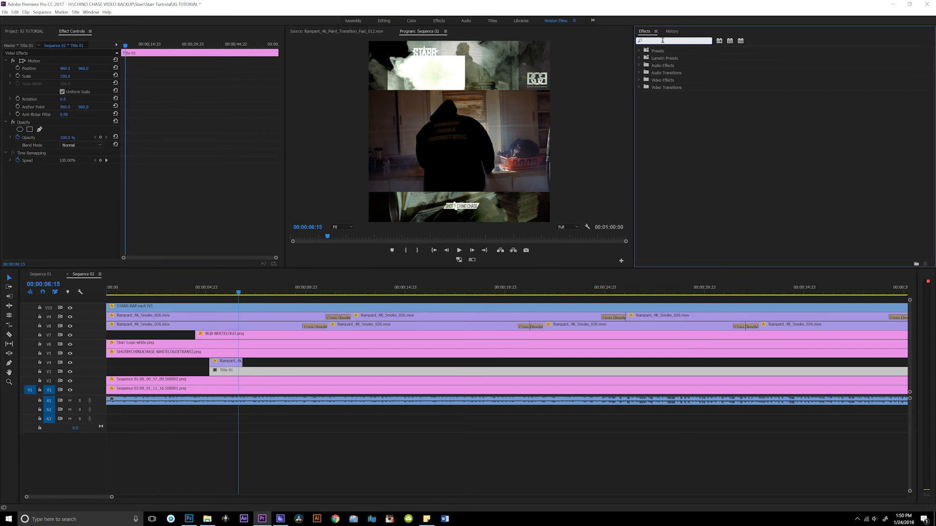
text(track matte)
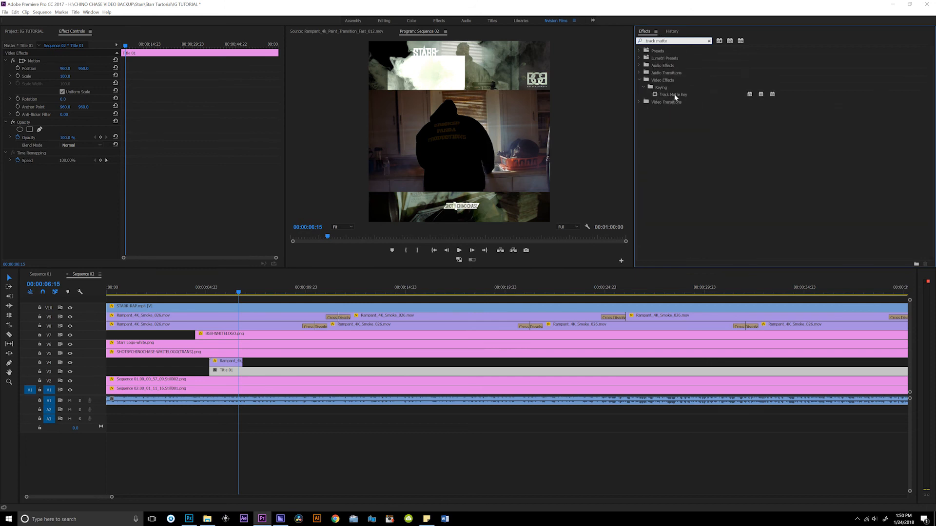
double_click(674, 95)
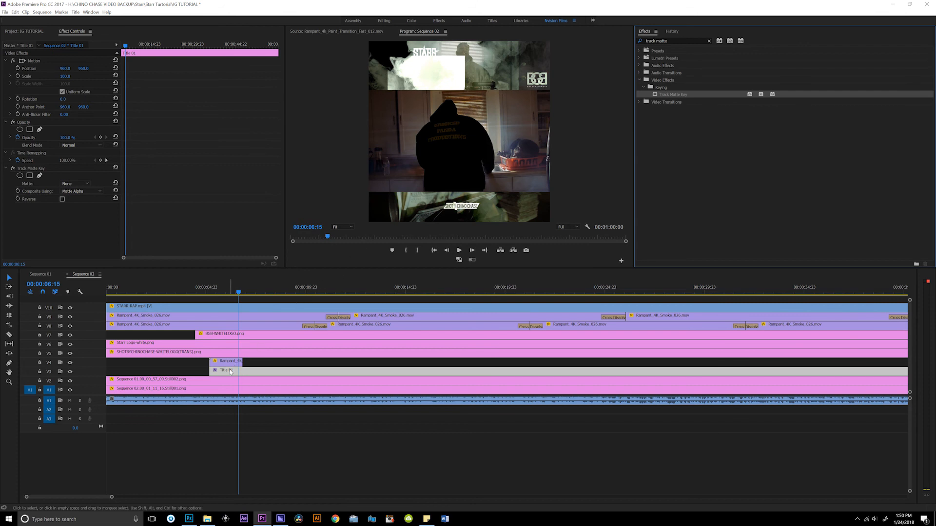
- Apply Track Matte Key to Title 01 a second time and delete the duplicate effect
click(668, 101)
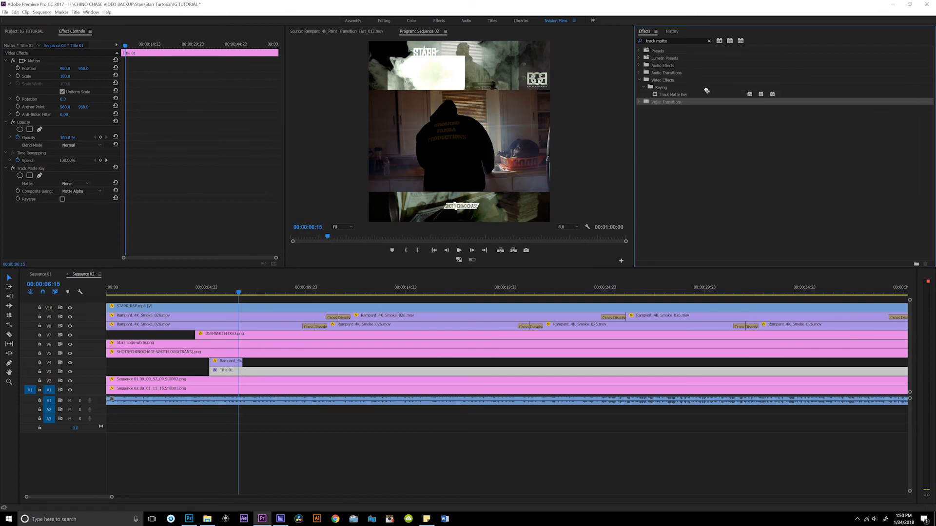
drag(673, 94, 243, 374)
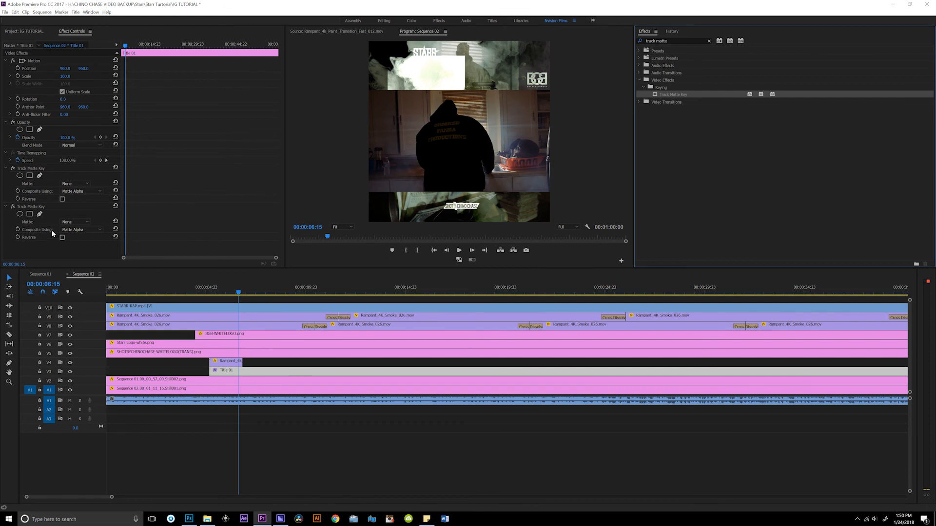
click(40, 169)
key(Delete)
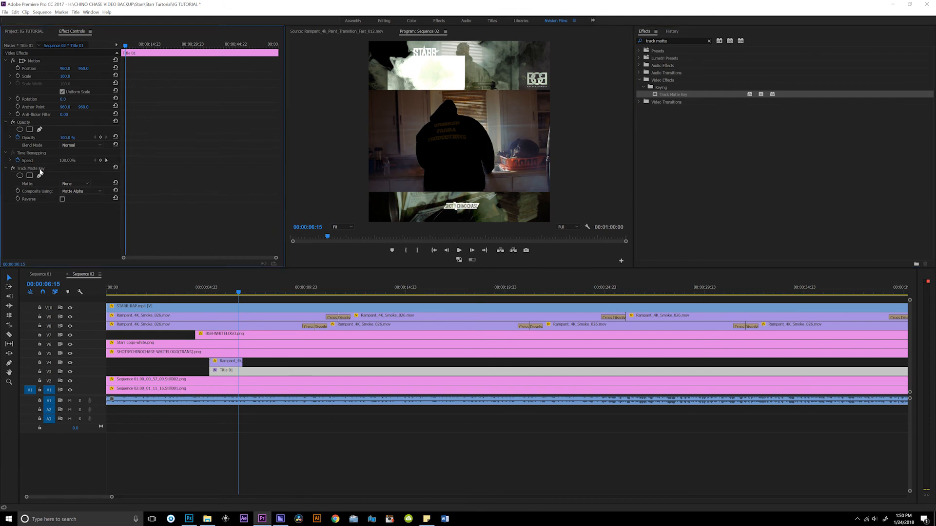
- Set Video 4 as the matte of the title's Track Matte Key
click(41, 169)
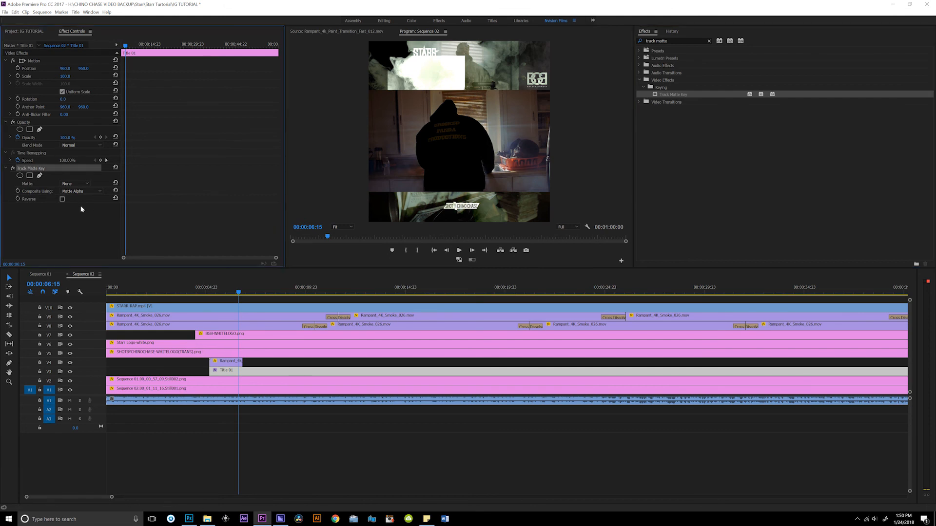
click(71, 185)
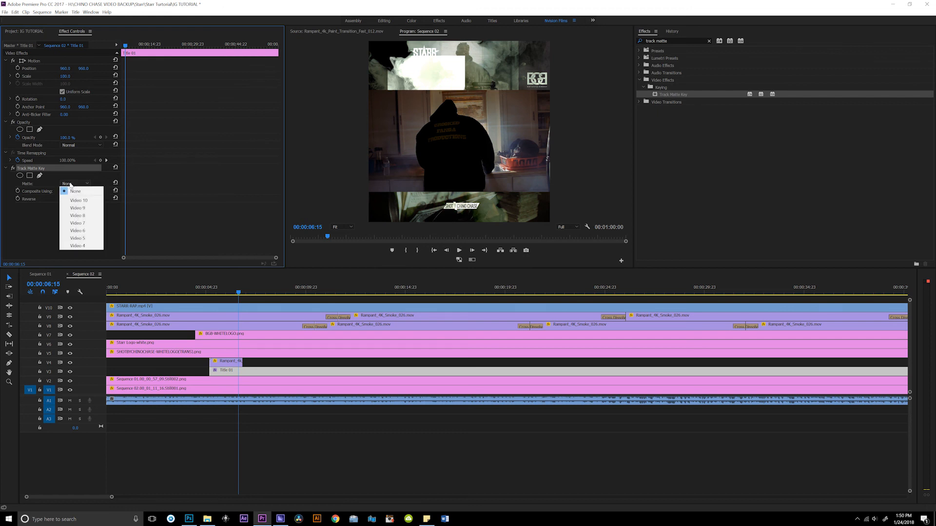
click(87, 246)
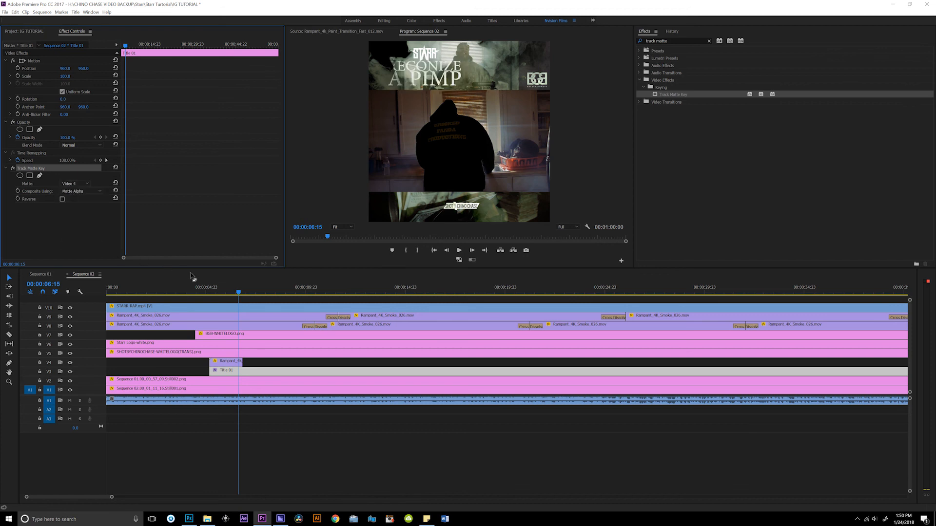
- Scrub and play from just before the title's start to check how the paint matte reveals the text
click(206, 289)
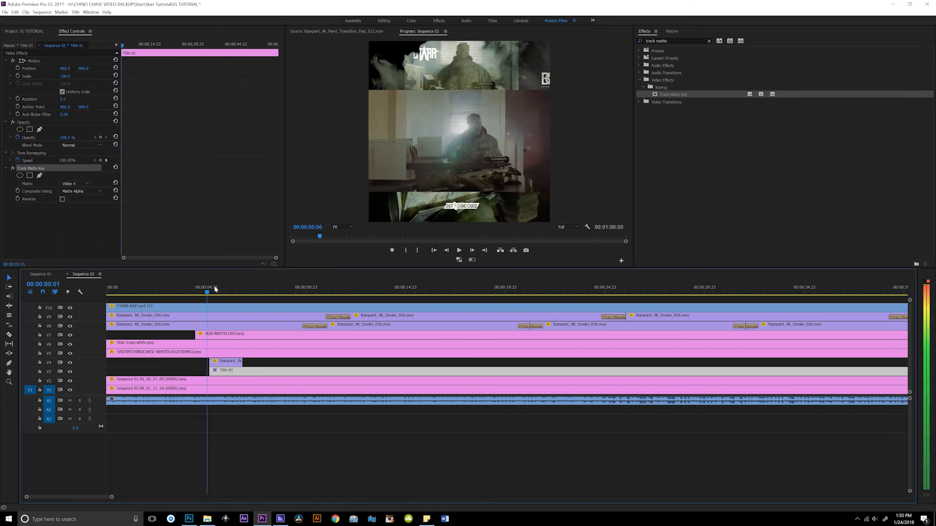
mouse_move(222, 285)
mouse_down()
mouse_move(238, 281)
mouse_move(224, 285)
mouse_up()
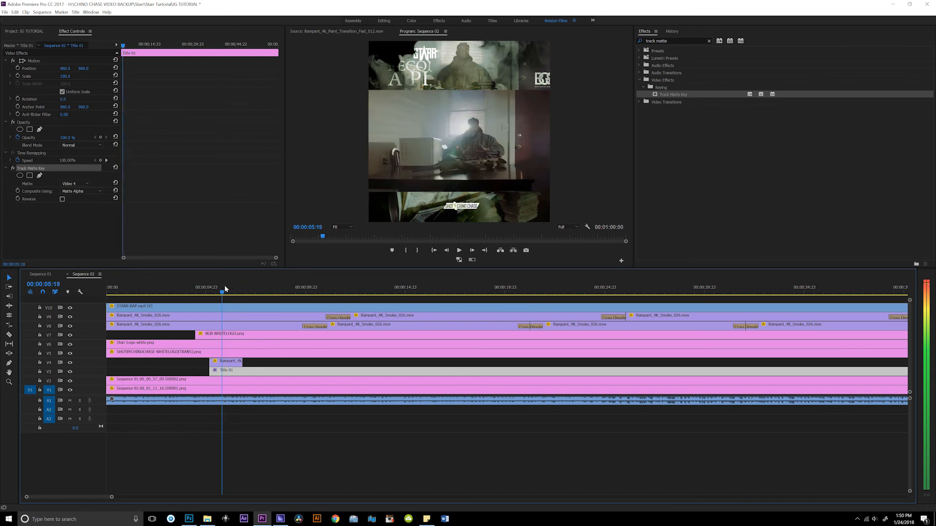
click(254, 357)
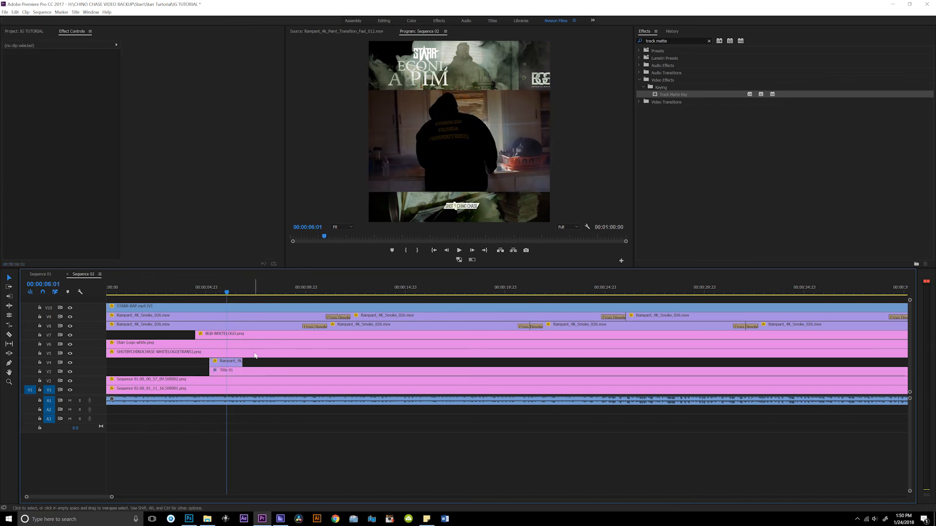
- Slow the paint transition clip with the Rate Stretch tool so it ends just before 00:00:08:19, and preview the title reveal
key(r)
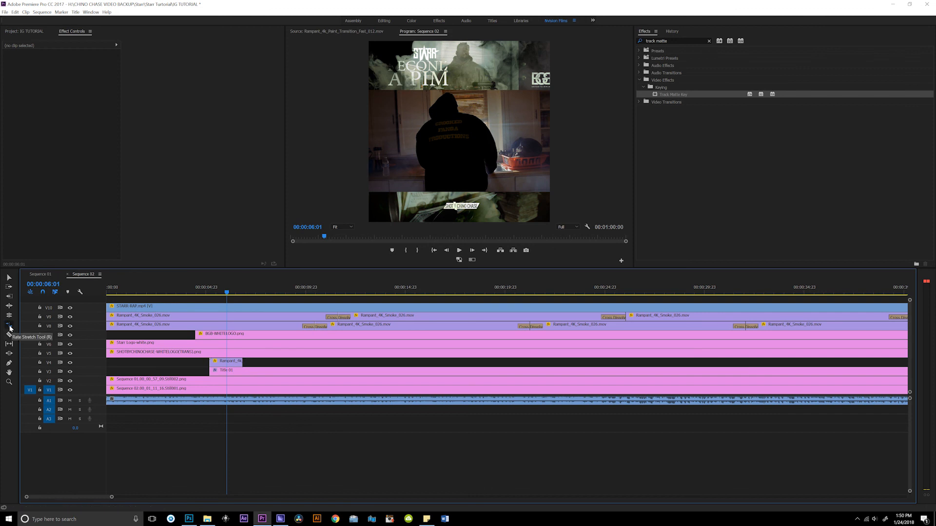
drag(242, 363, 279, 364)
drag(220, 293, 282, 287)
key(space)
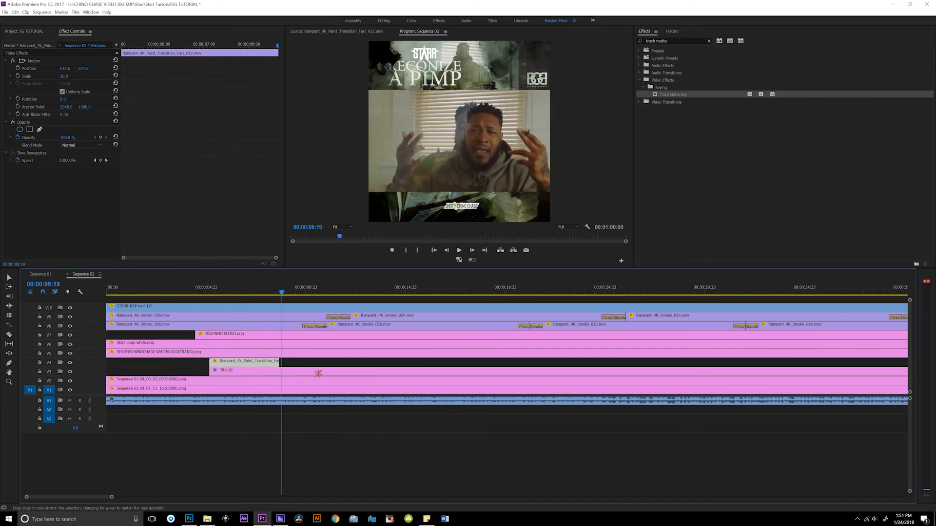
- Play the opening of the full sequence briefly and return to 00:00:00:00
drag(116, 498, 199, 497)
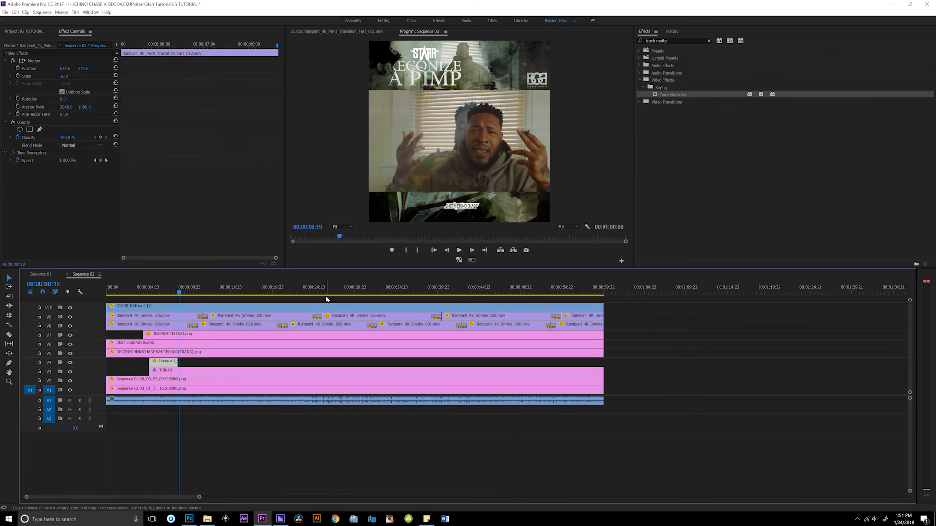
drag(168, 294, 102, 292)
key(space)
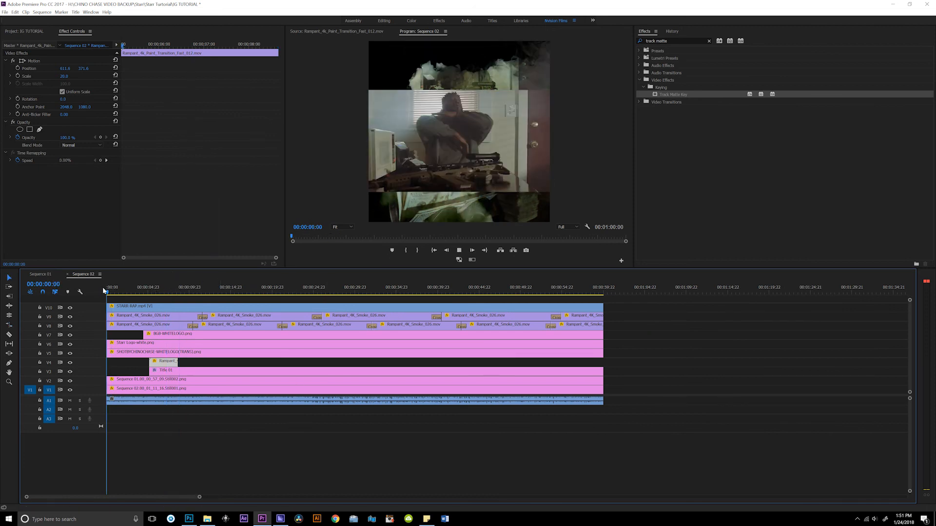
key(space)
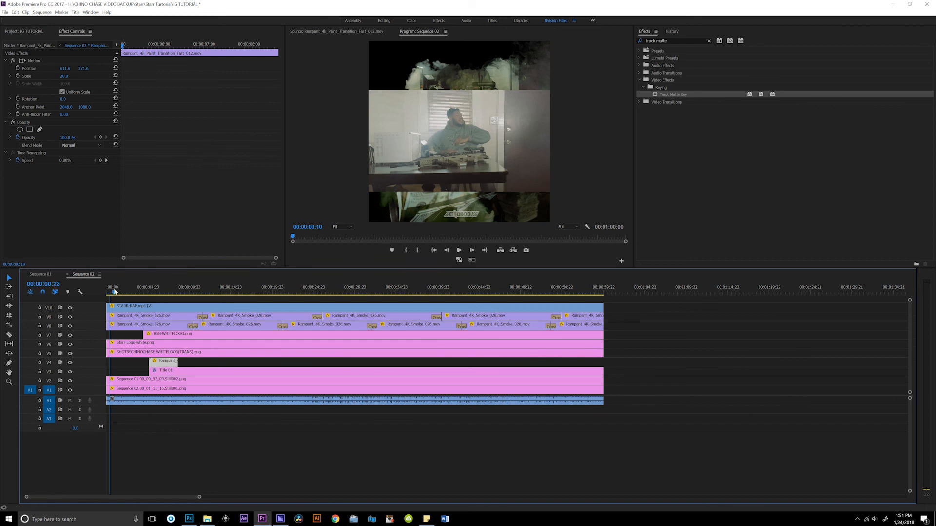
drag(112, 292, 99, 298)
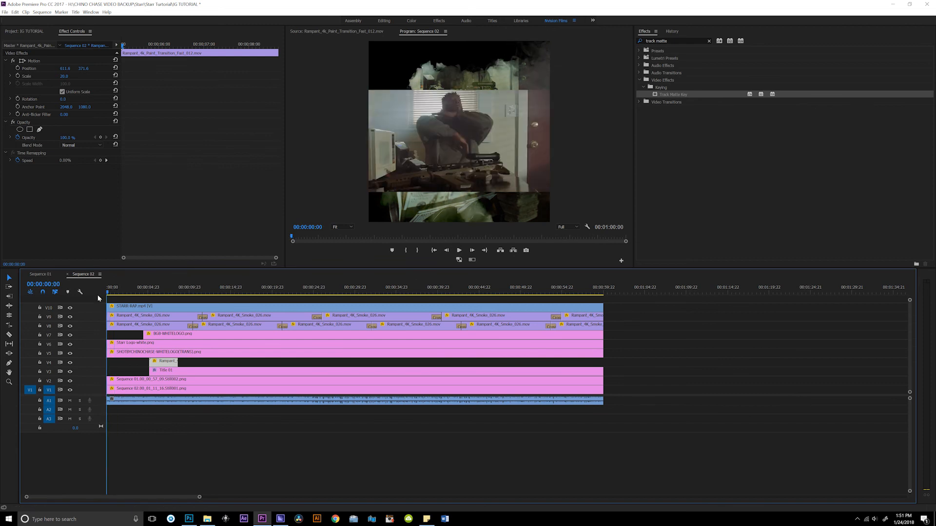
- Select every clip in Sequence 02 and render the sequence from In to Out
click(42, 13)
click(652, 414)
drag(615, 428, 105, 302)
click(42, 13)
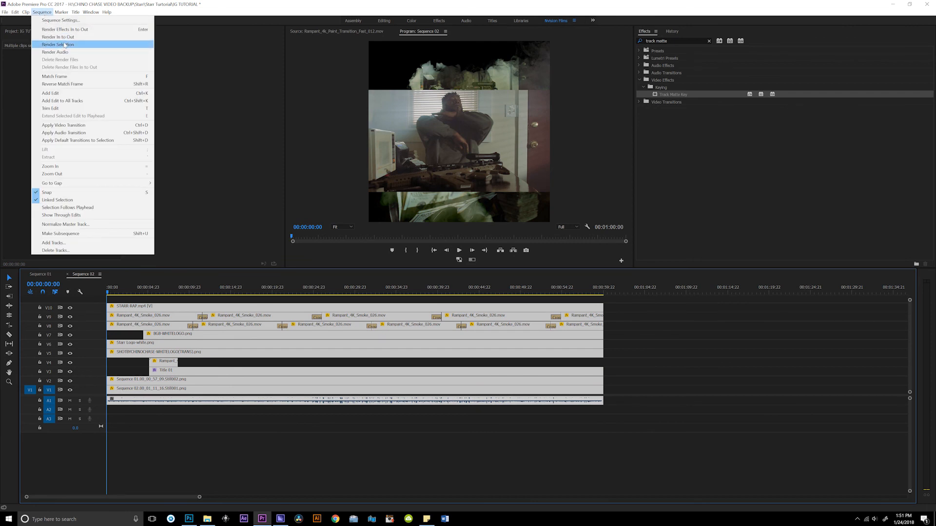
click(64, 43)
click(44, 13)
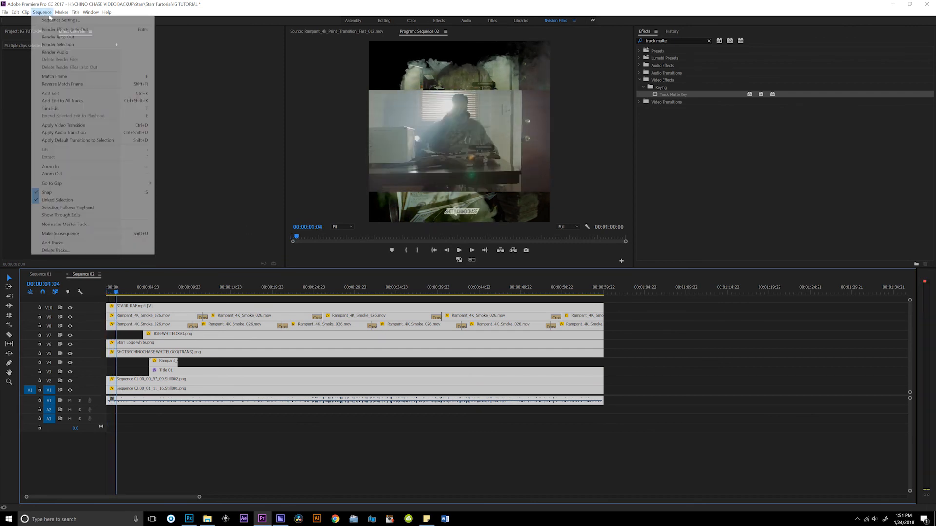
click(58, 38)
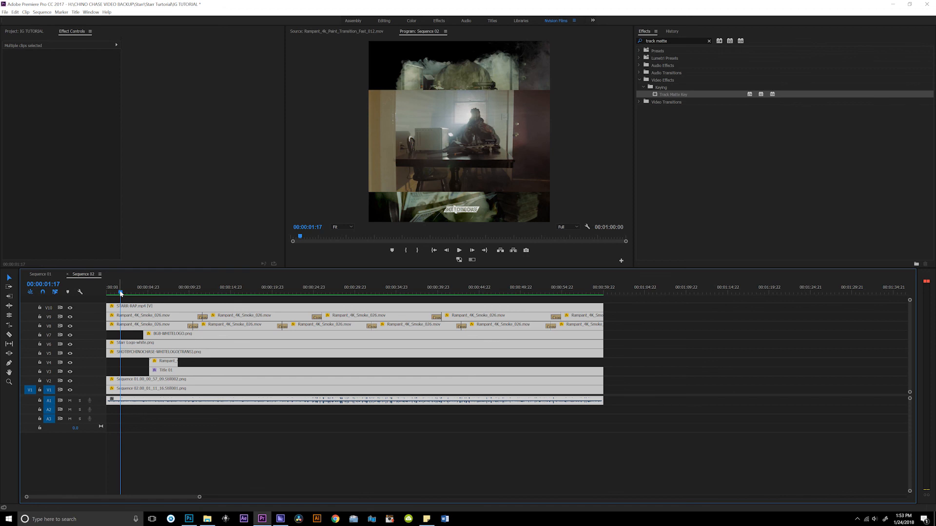
- Play the rendered sequence from the start to review the finished logo and title animations
drag(121, 293, 107, 293)
key(space)
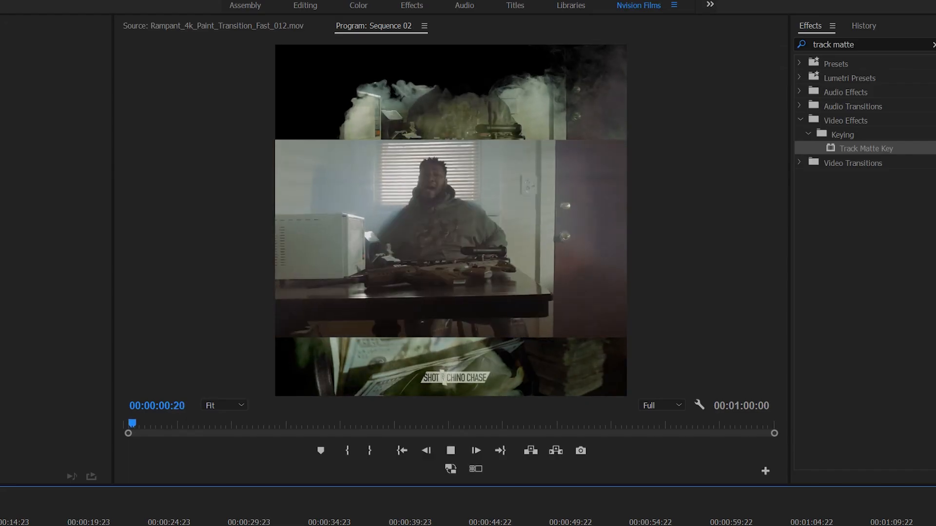